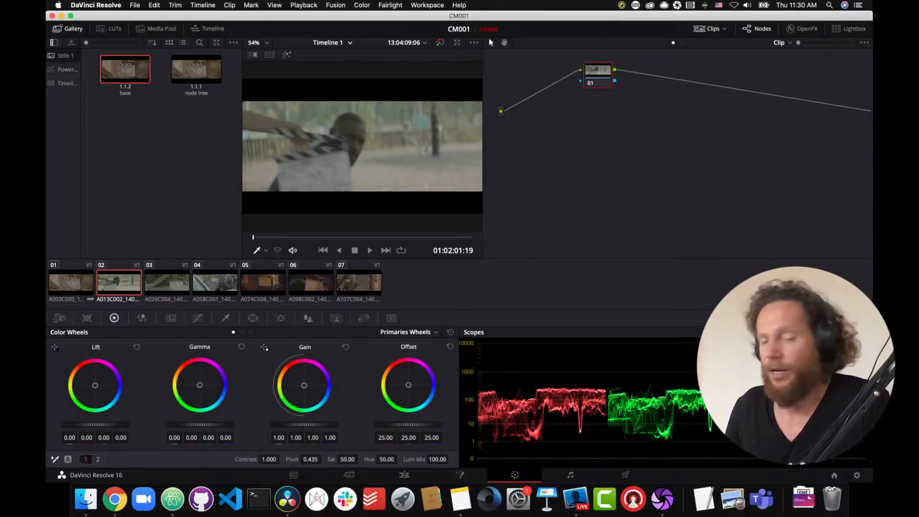
# Go through all seven timeline clips, comparing their flat log images and waveforms, and finish on clip 01.
pyautogui.click(84, 288)
pyautogui.click(125, 286)
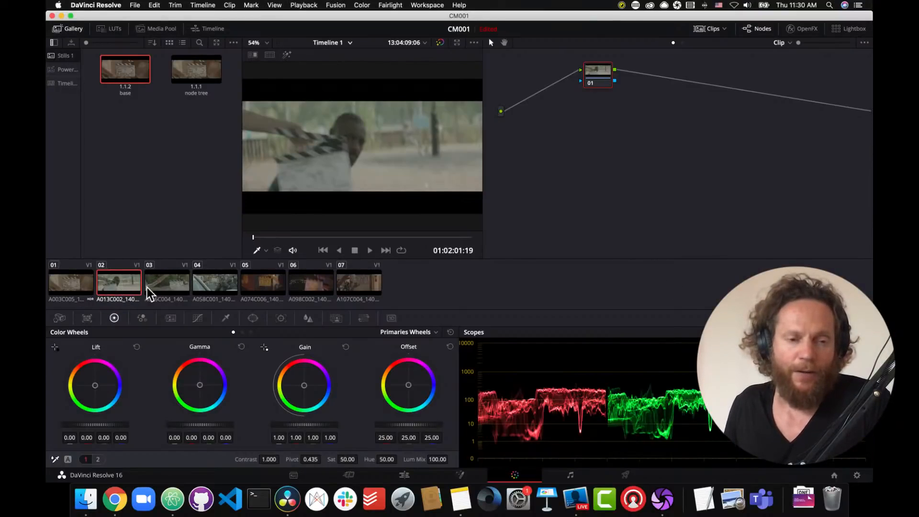
pyautogui.click(163, 283)
pyautogui.click(217, 284)
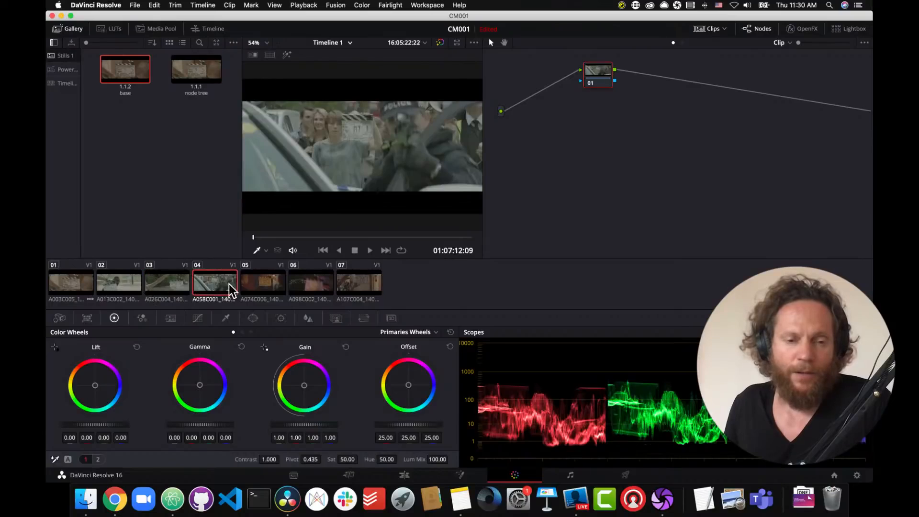
pyautogui.click(257, 282)
pyautogui.click(316, 285)
pyautogui.click(365, 287)
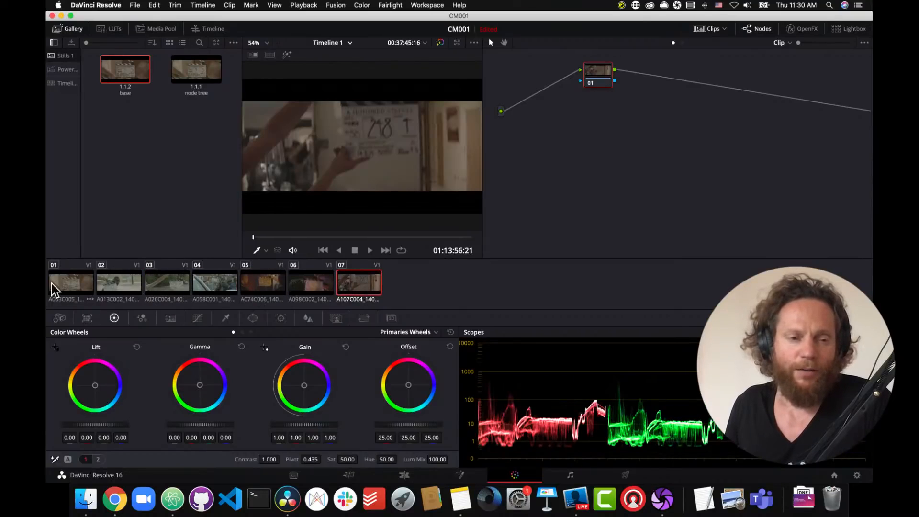
pyautogui.click(73, 286)
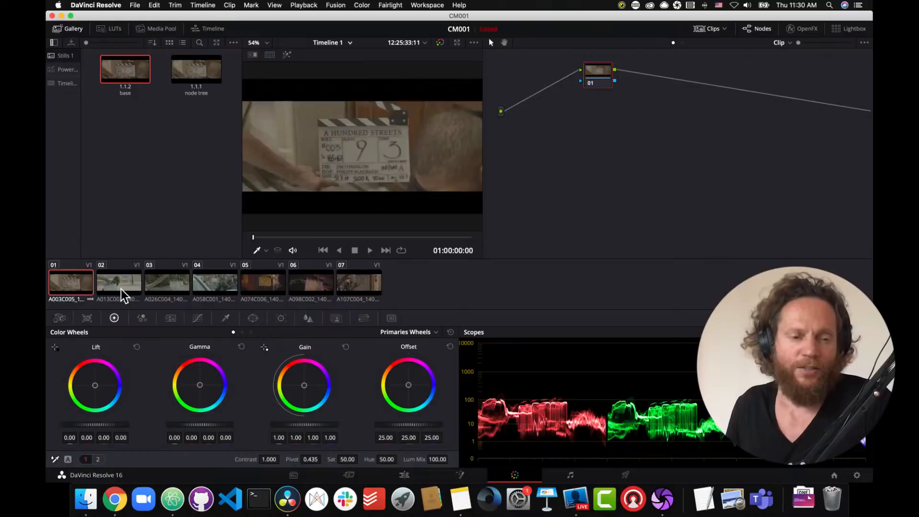
pyautogui.click(122, 290)
pyautogui.click(163, 283)
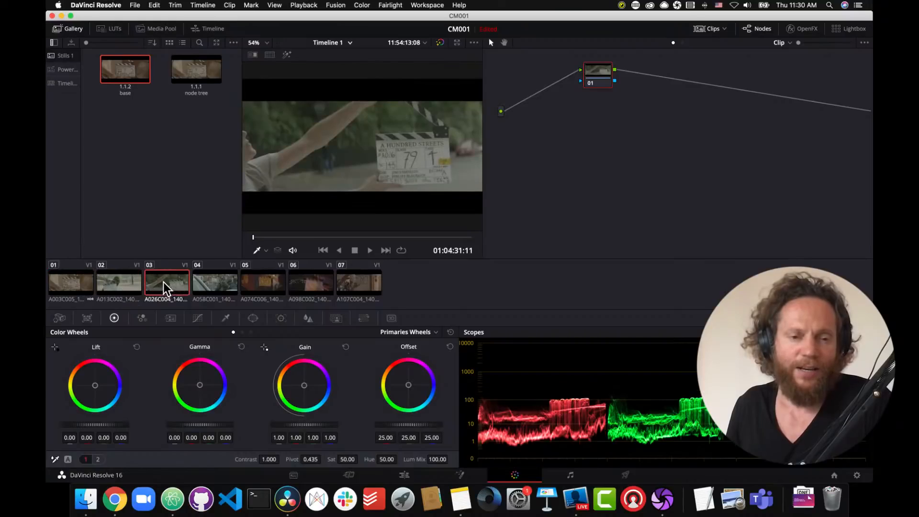
pyautogui.click(126, 290)
pyautogui.moveTo(302, 238); pyautogui.dragTo(315, 240)
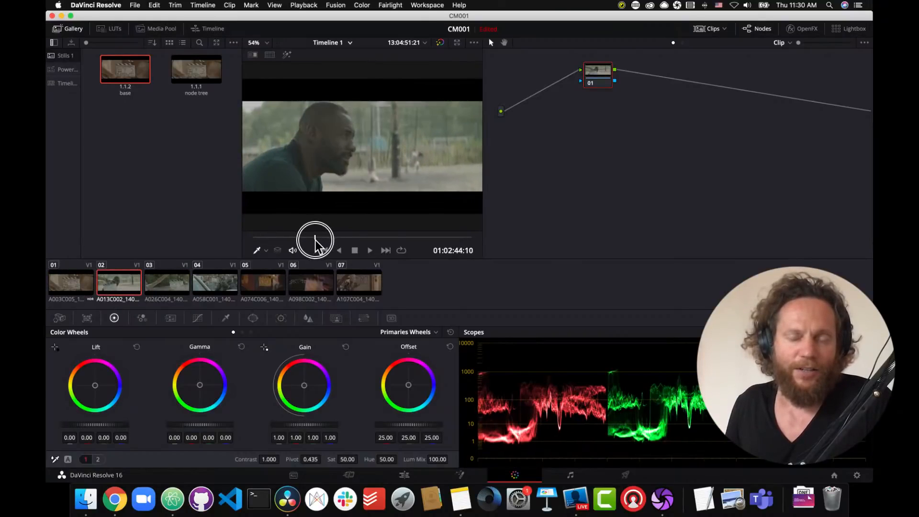
pyautogui.click(194, 288)
pyautogui.click(258, 282)
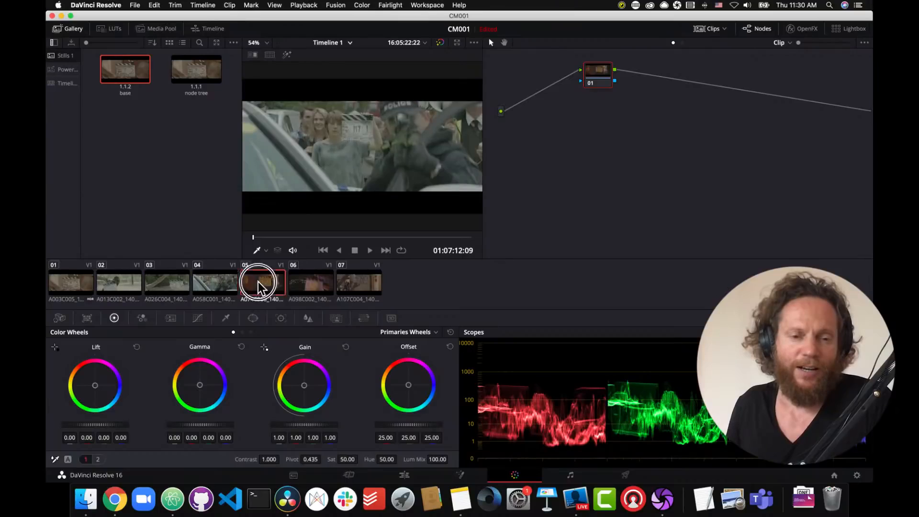
pyautogui.click(316, 283)
pyautogui.click(363, 285)
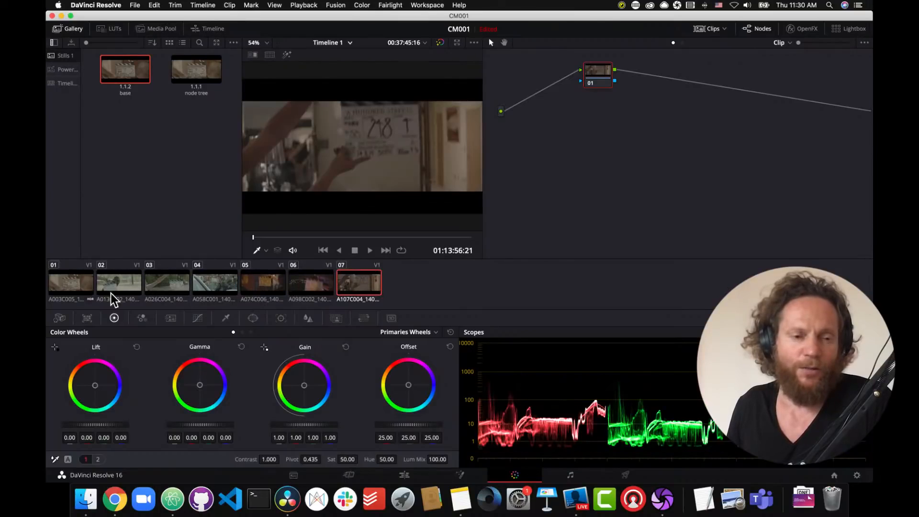
pyautogui.click(64, 287)
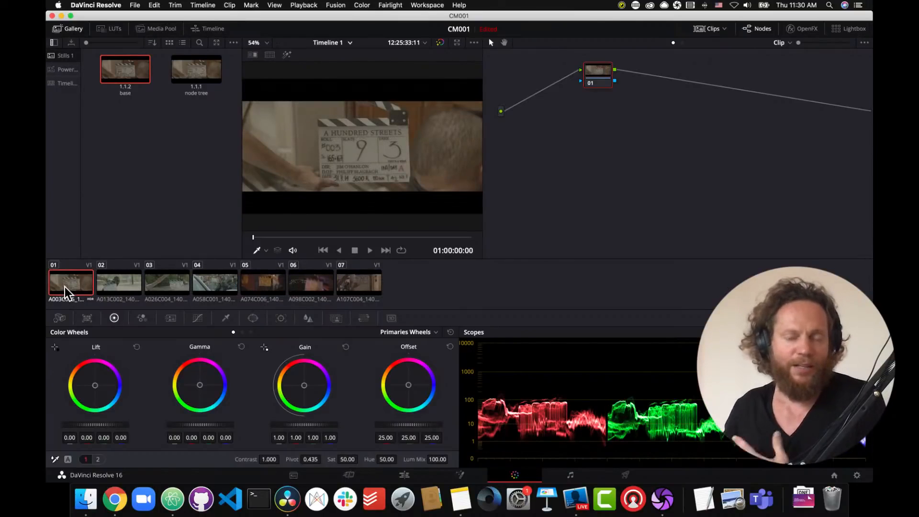
pyautogui.click(122, 286)
pyautogui.click(160, 283)
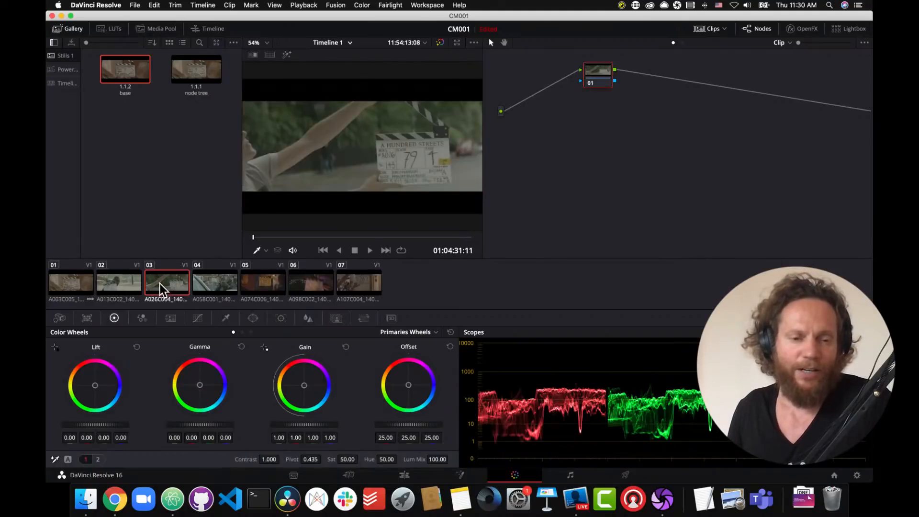
pyautogui.click(211, 280)
pyautogui.click(257, 284)
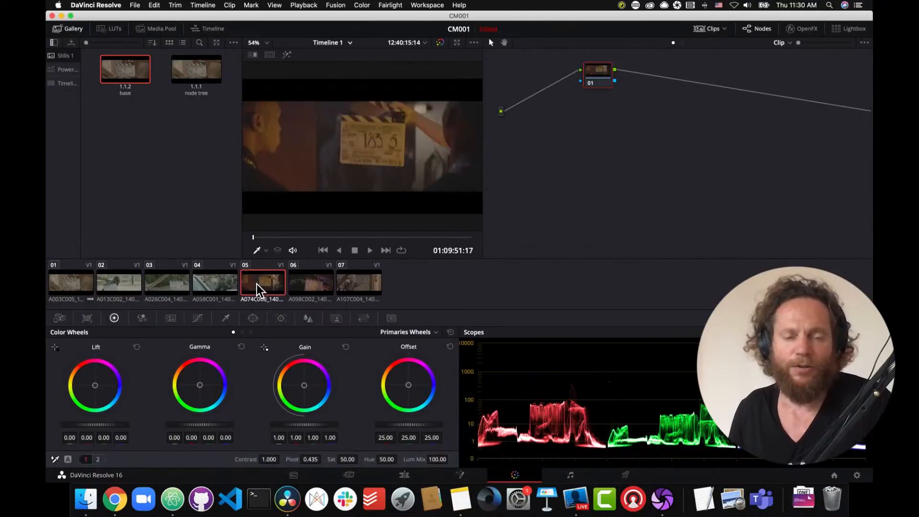
pyautogui.click(303, 282)
pyautogui.click(351, 280)
pyautogui.click(71, 282)
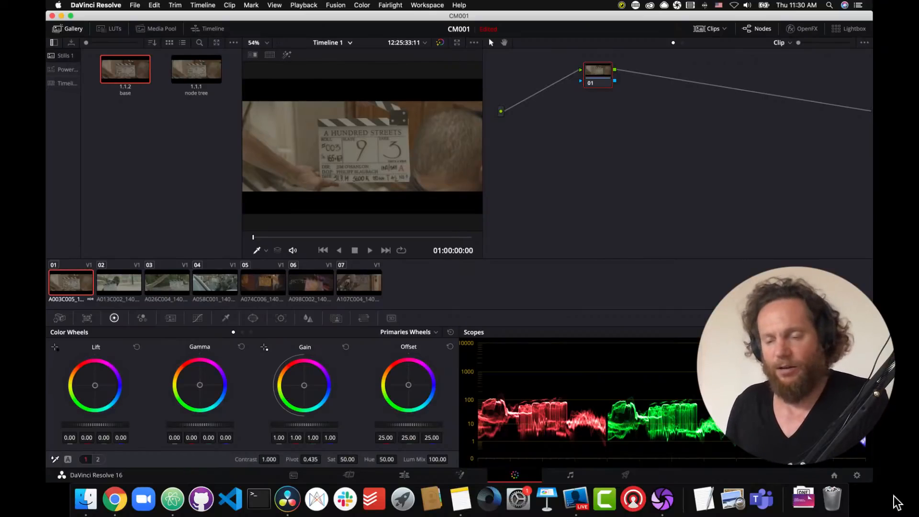
# In the project's color management settings, set the color science to DaVinci YRGB Color Managed.
pyautogui.click(857, 476)
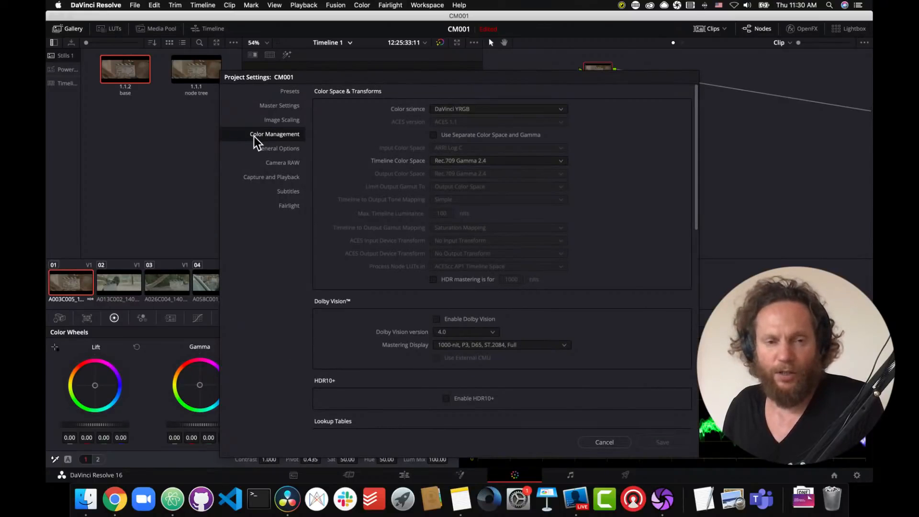
pyautogui.click(561, 110)
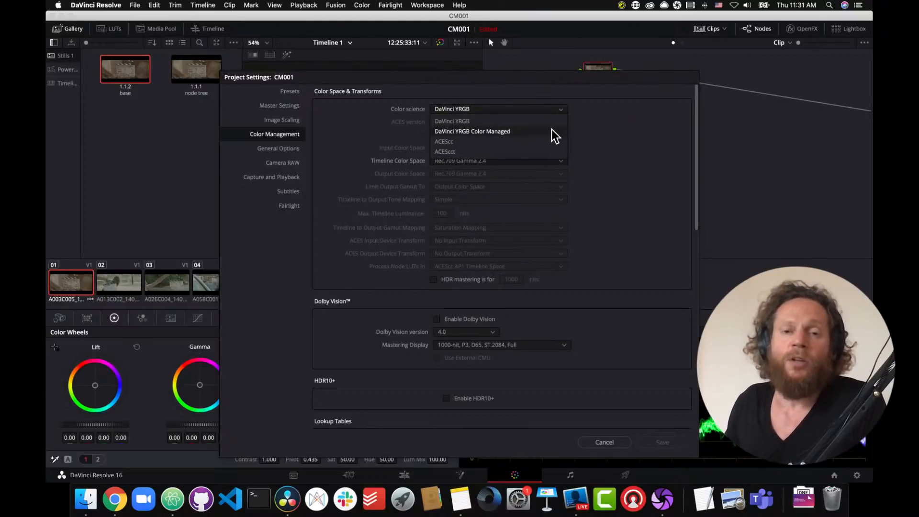
pyautogui.click(460, 133)
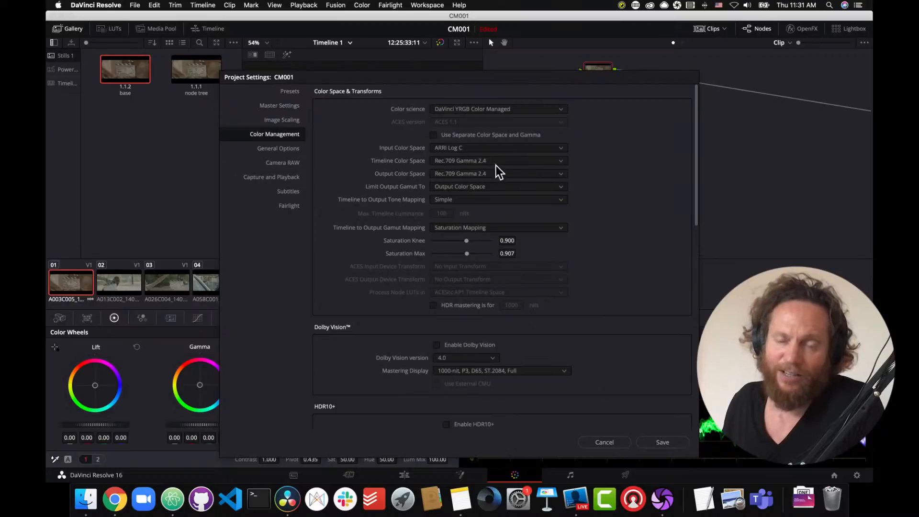
# Set the project's timeline color space to ARRI Log C.
pyautogui.click(559, 163)
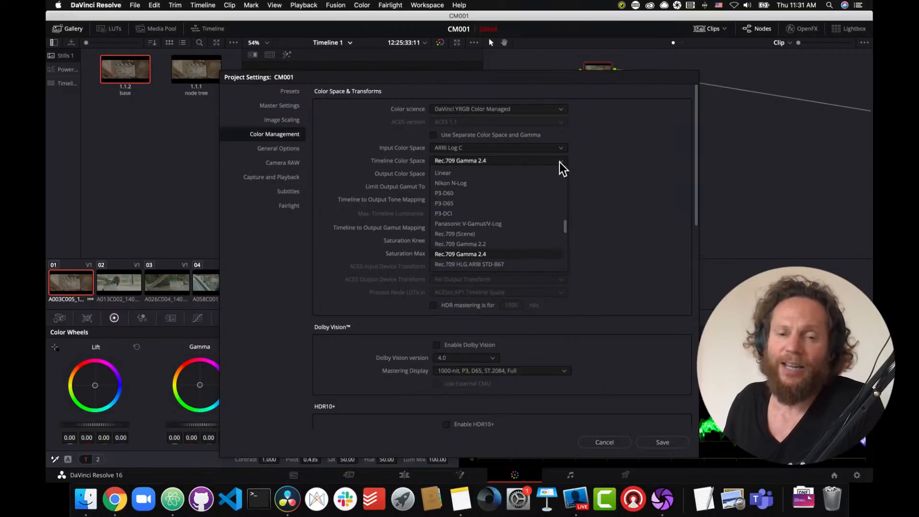
pyautogui.moveTo(565, 228); pyautogui.dragTo(565, 161)
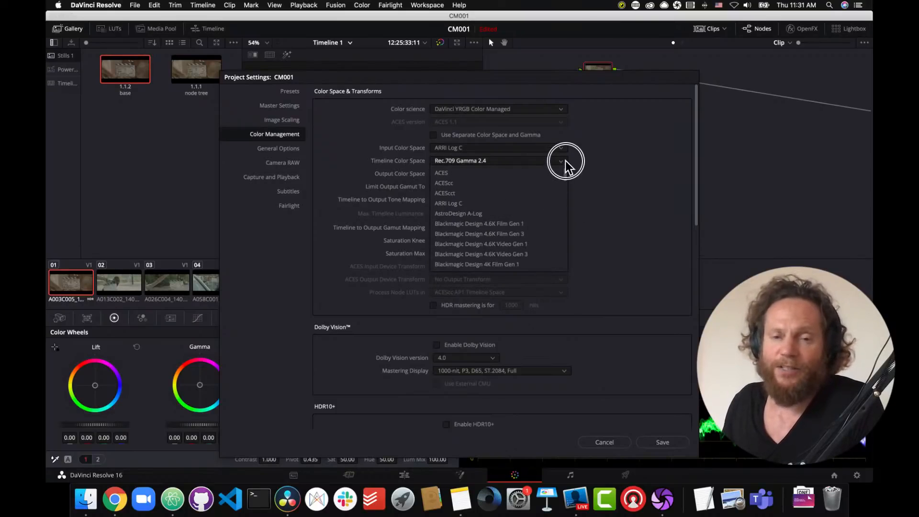
pyautogui.click(552, 203)
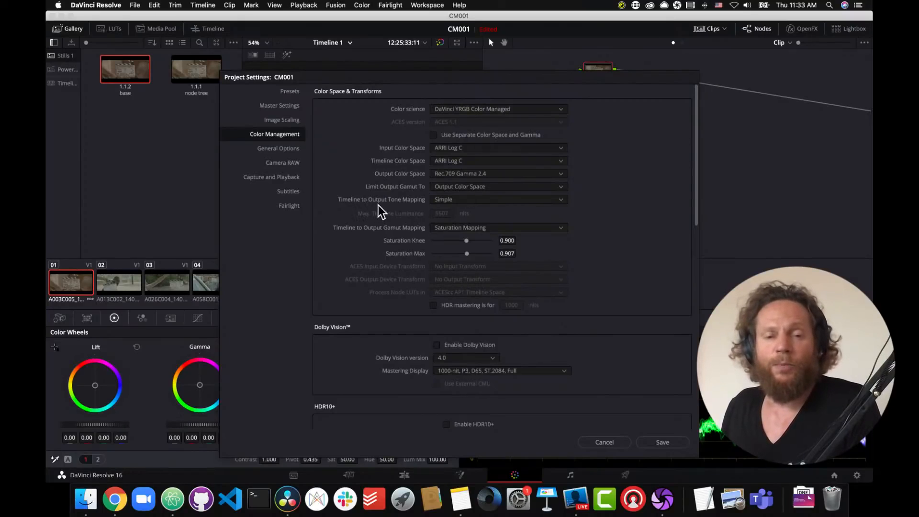
# Choose Simple for the timeline to output tone mapping and Saturation Mapping for the gamut mapping.
pyautogui.click(472, 200)
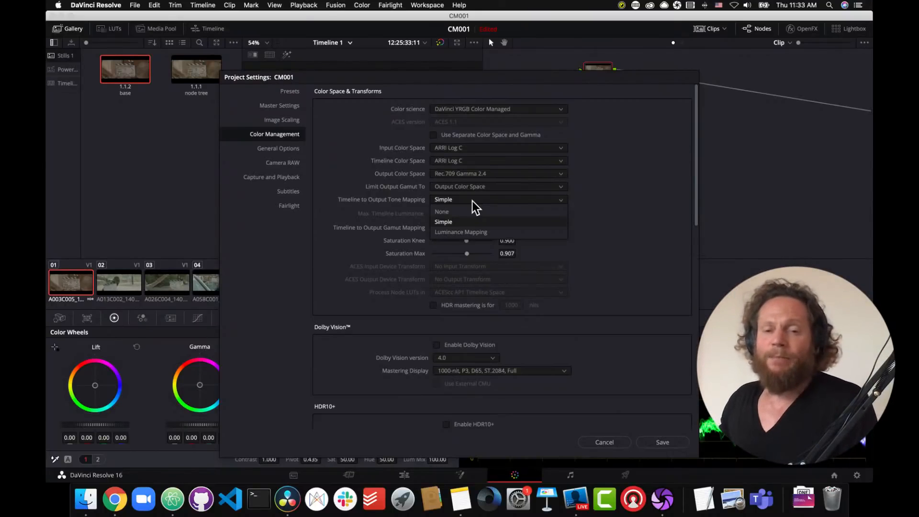
pyautogui.click(449, 222)
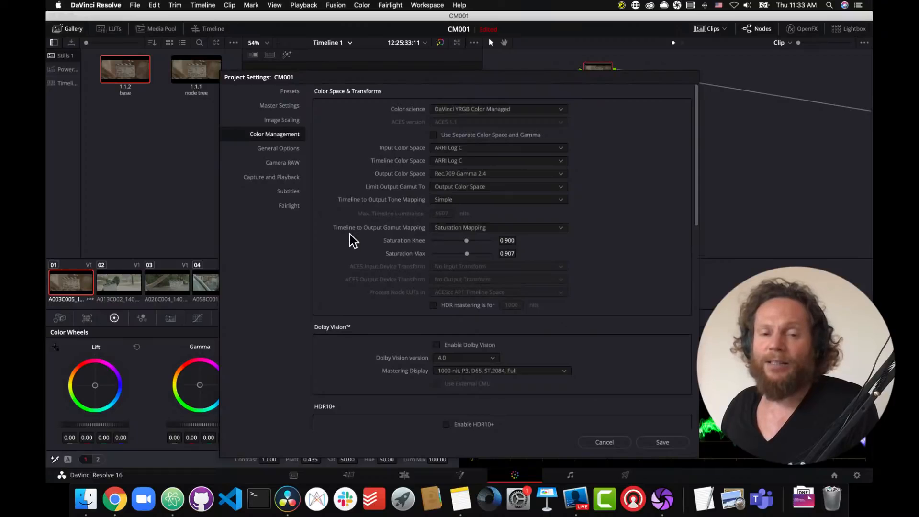
pyautogui.click(559, 230)
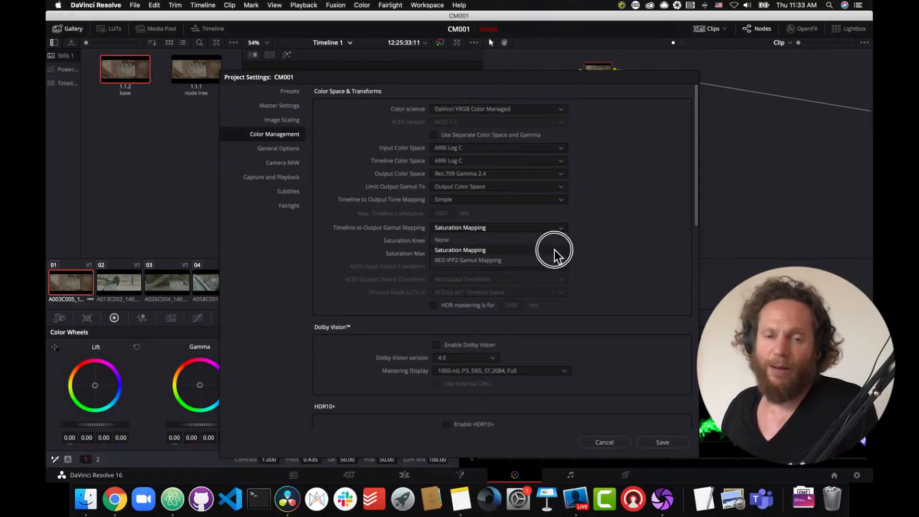
pyautogui.click(554, 250)
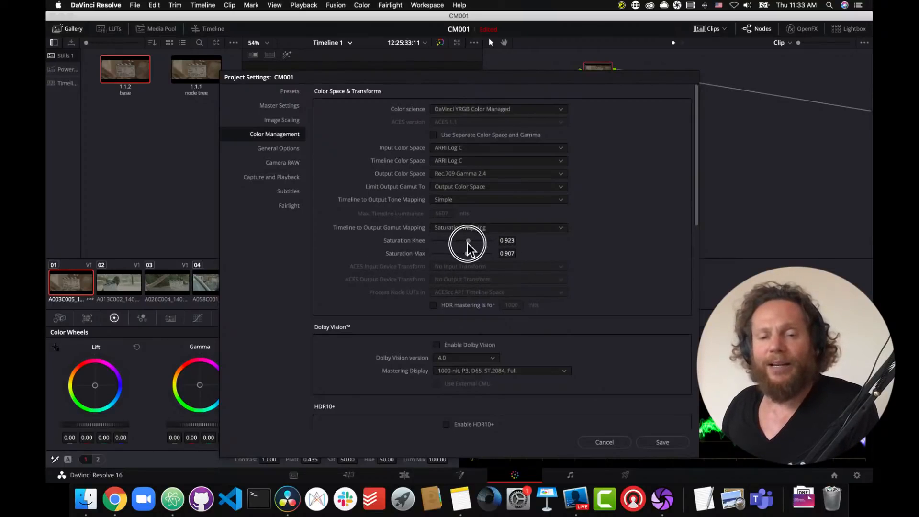
# Set Saturation Knee to 0.826 and Saturation Max to 0.907, and save the project settings.
pyautogui.moveTo(468, 244); pyautogui.dragTo(461, 246)
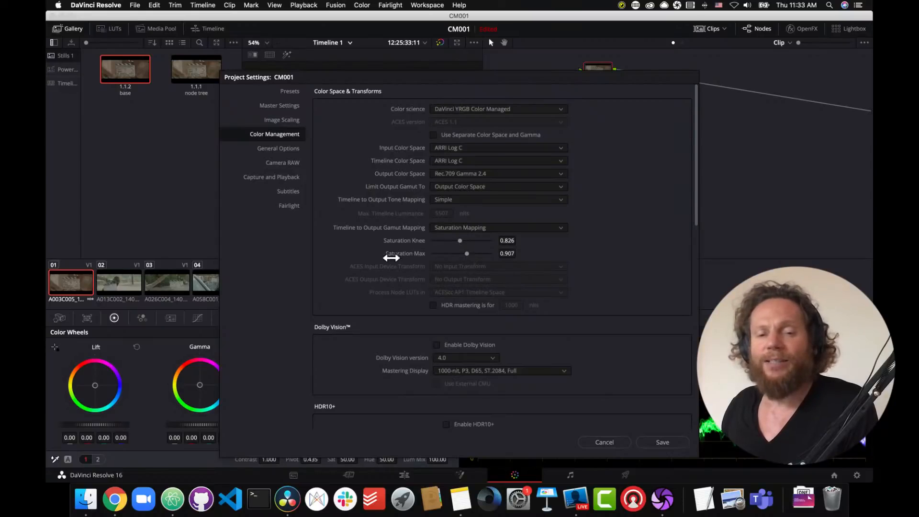
pyautogui.moveTo(468, 255); pyautogui.dragTo(469, 255)
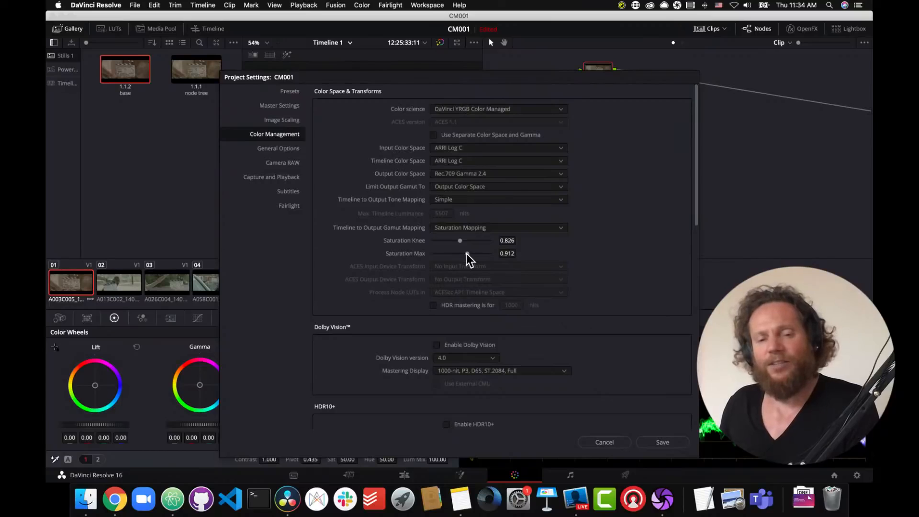
pyautogui.moveTo(467, 253); pyautogui.dragTo(468, 254)
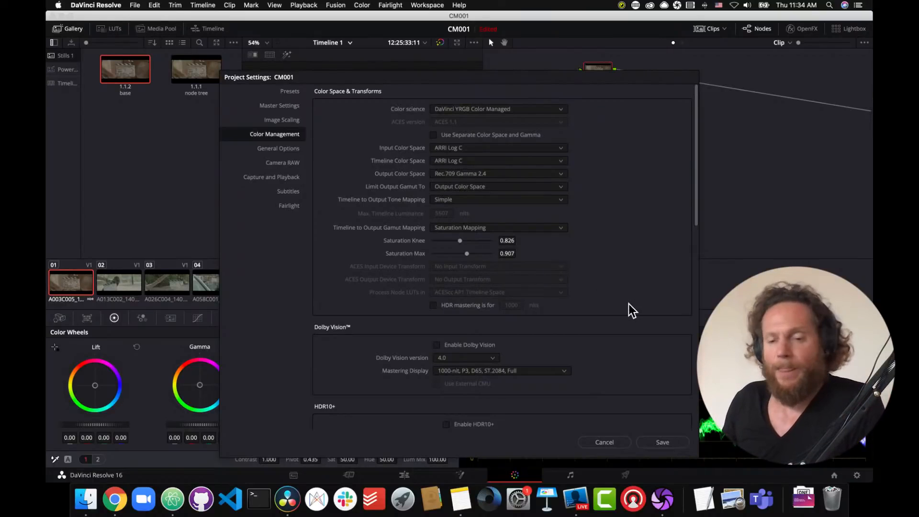
pyautogui.click(662, 441)
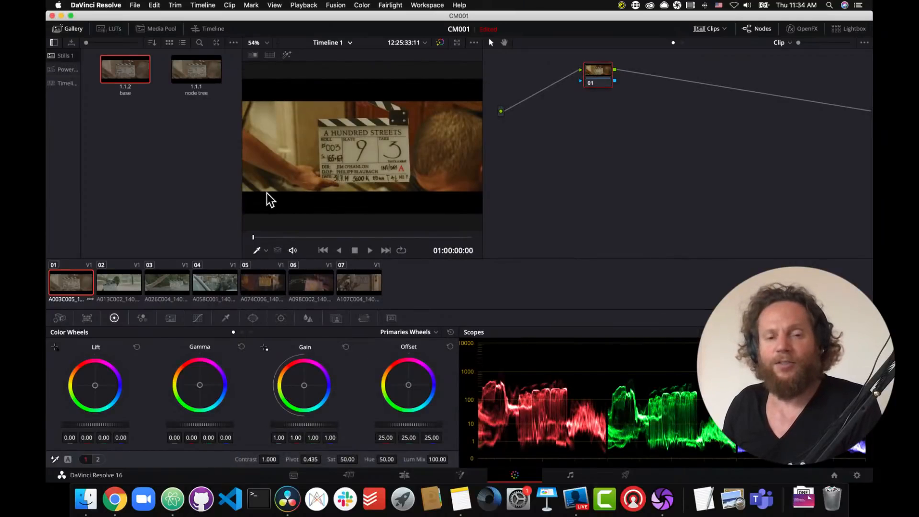
# Scrub through clip 02 and examine its color-managed image in full screen at two different shots.
pyautogui.click(265, 237)
pyautogui.moveTo(266, 237); pyautogui.dragTo(368, 239)
pyautogui.click(122, 284)
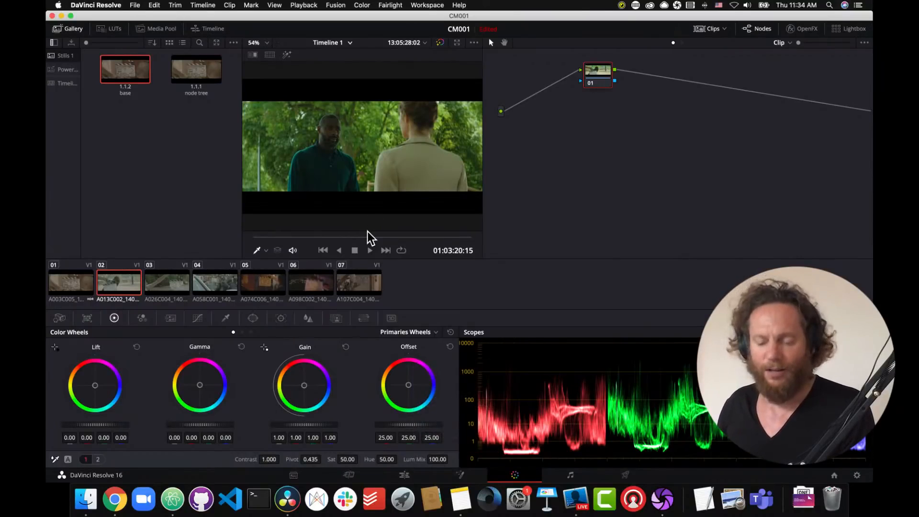
pyautogui.press('super+f')
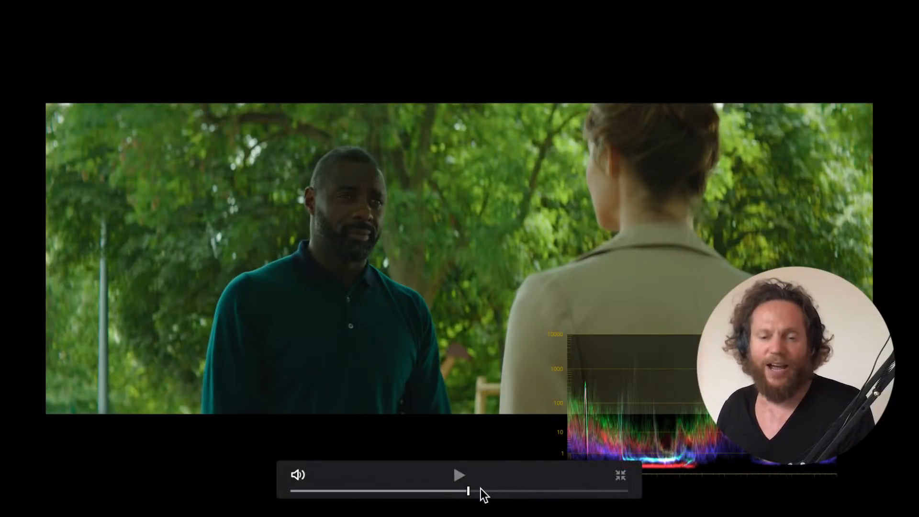
pyautogui.moveTo(482, 491); pyautogui.dragTo(495, 491)
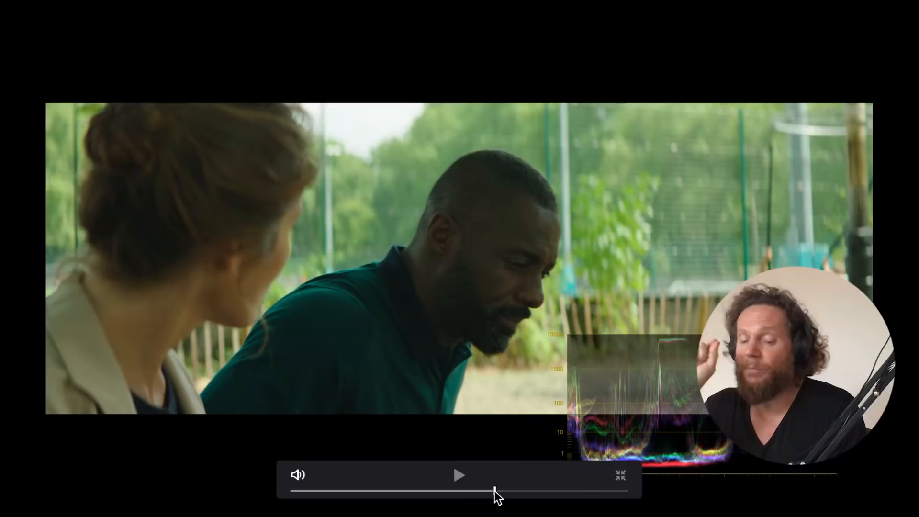
pyautogui.press('Escape')
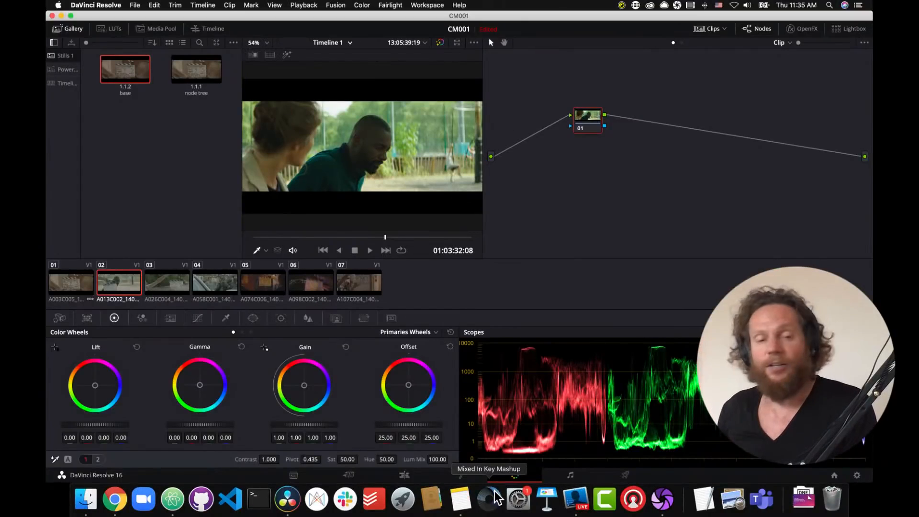
# Review the color-managed images and waveforms of clips 03 to 07, scrubbing into the footage.
pyautogui.click(155, 283)
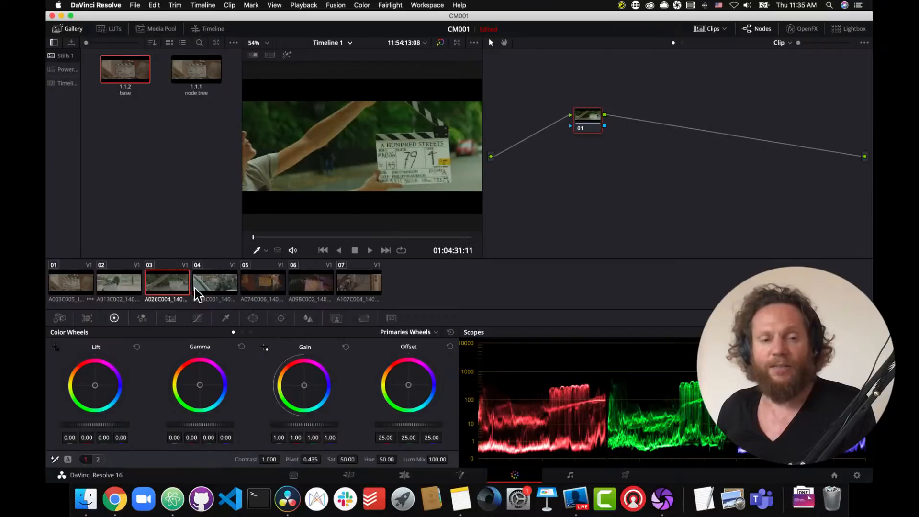
pyautogui.moveTo(277, 237); pyautogui.dragTo(358, 246)
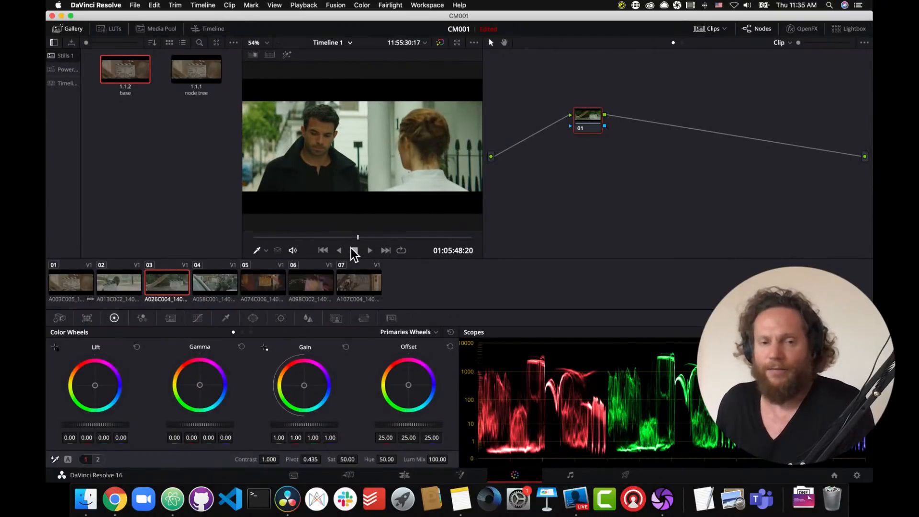
pyautogui.click(216, 289)
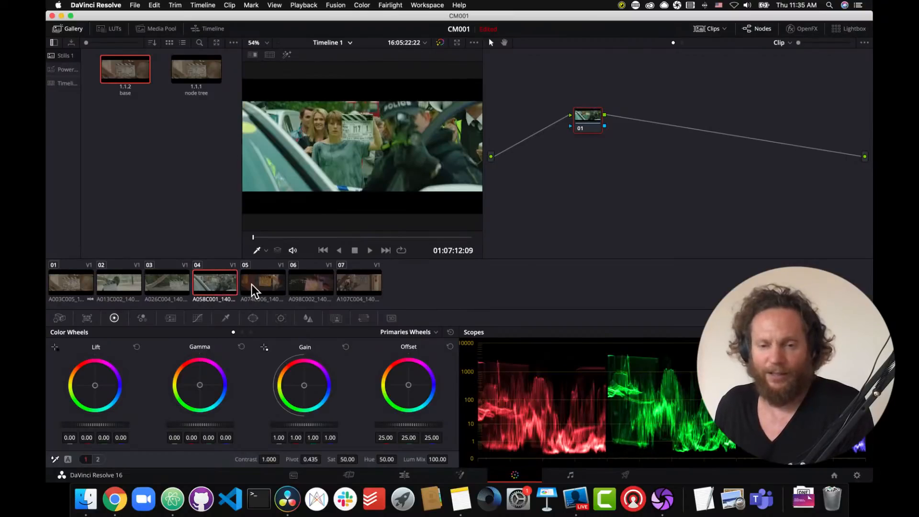
pyautogui.click(254, 283)
pyautogui.moveTo(291, 237); pyautogui.dragTo(339, 238)
pyautogui.click(307, 294)
pyautogui.click(354, 285)
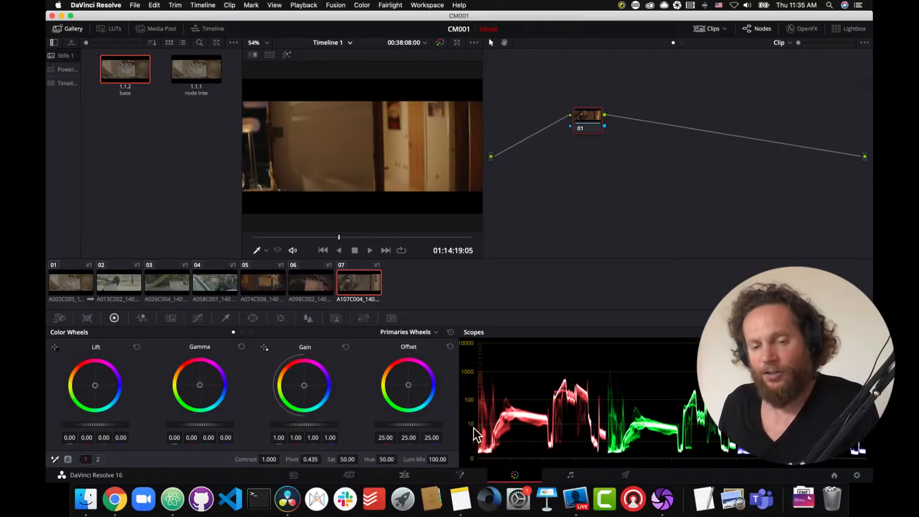
# Check the HDR scopes setting for ST.2084 and HLG in the user color preferences, and go back to clip 01.
pyautogui.click(88, 6)
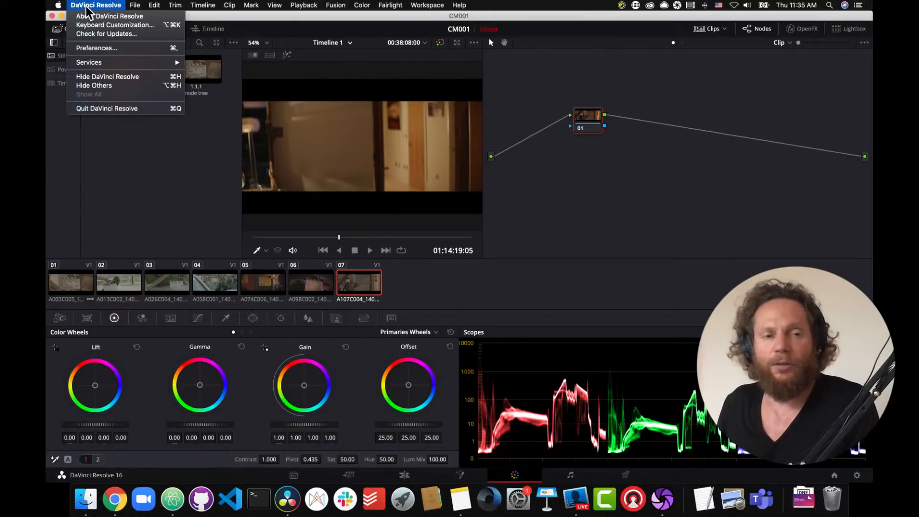
pyautogui.click(96, 48)
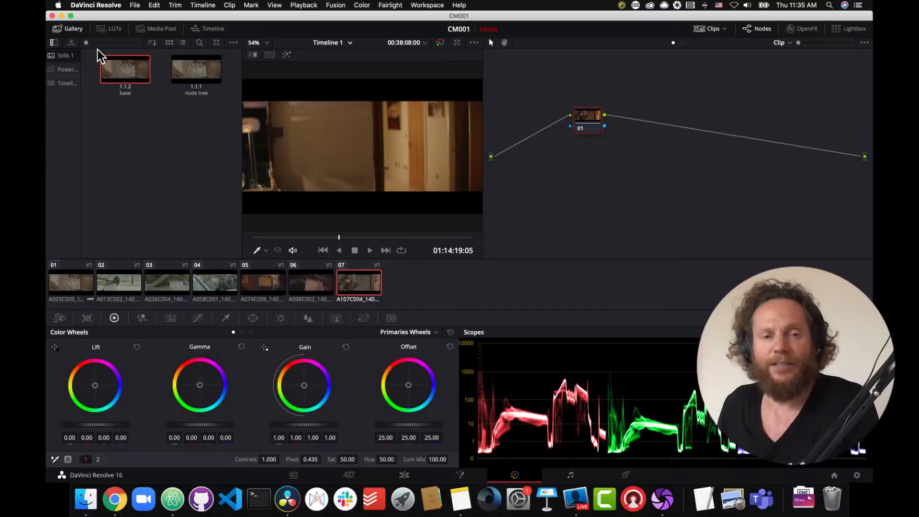
pyautogui.click(488, 102)
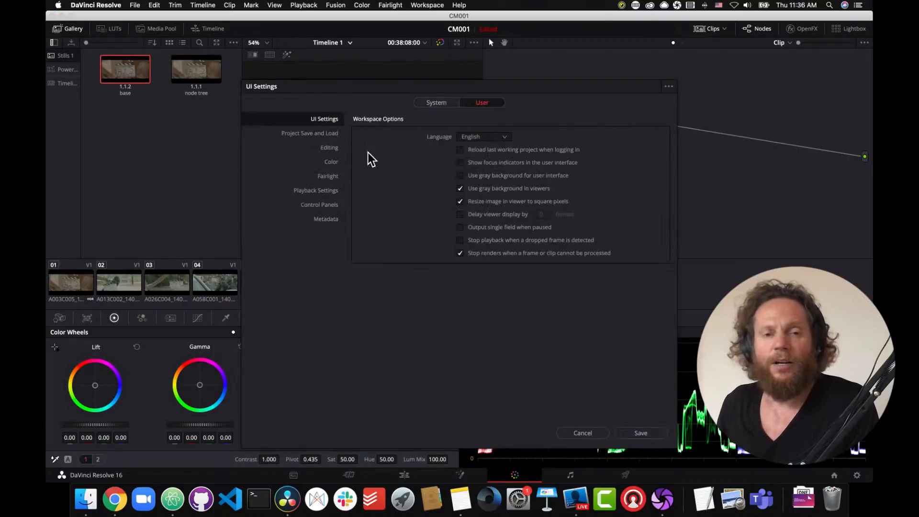
pyautogui.click(330, 162)
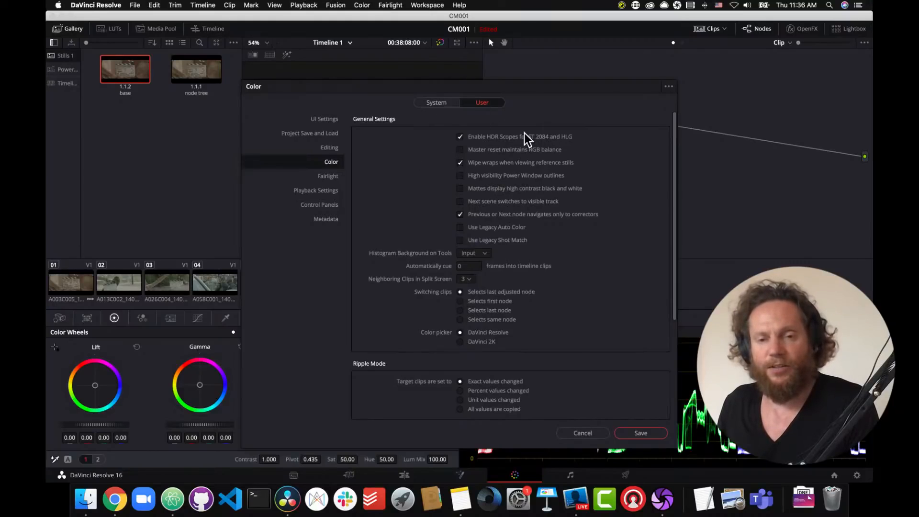
pyautogui.click(641, 433)
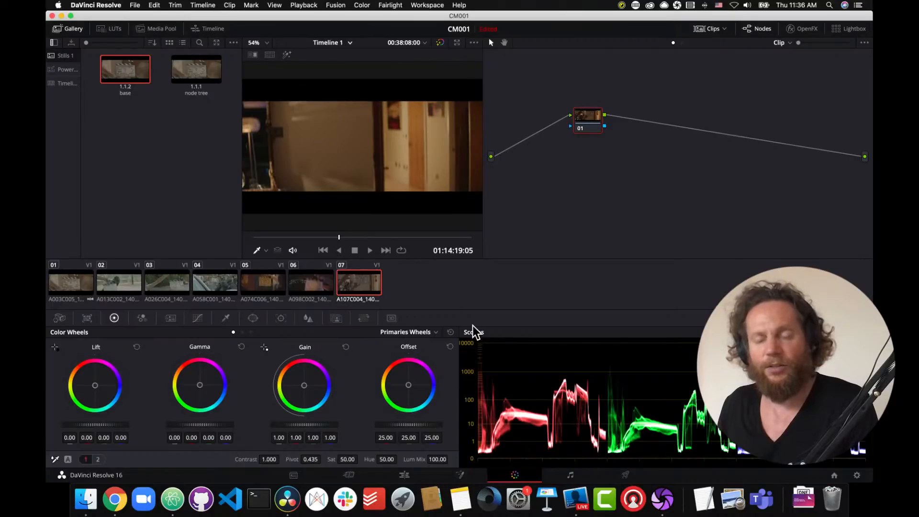
pyautogui.click(90, 287)
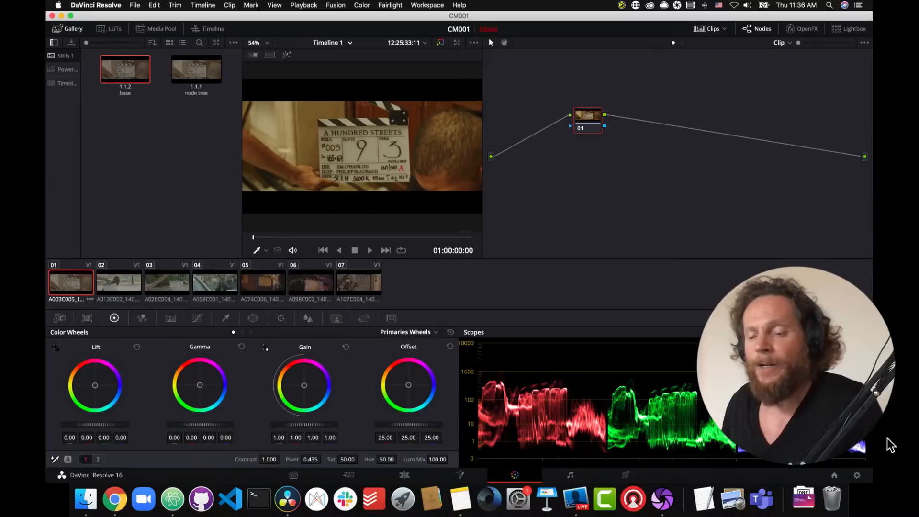
# Set the project's output color space to Rec.2100 ST2084 and limit the output gamut to P3-D65.
pyautogui.click(857, 476)
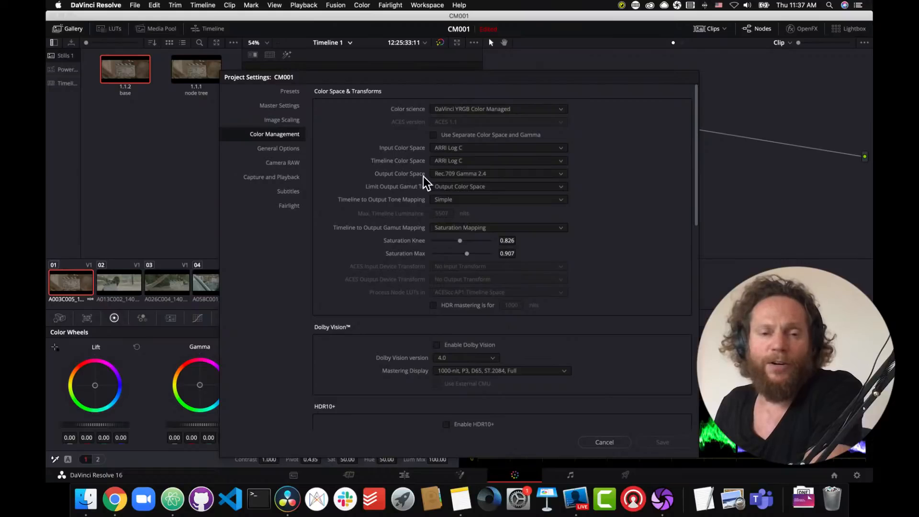
pyautogui.click(561, 175)
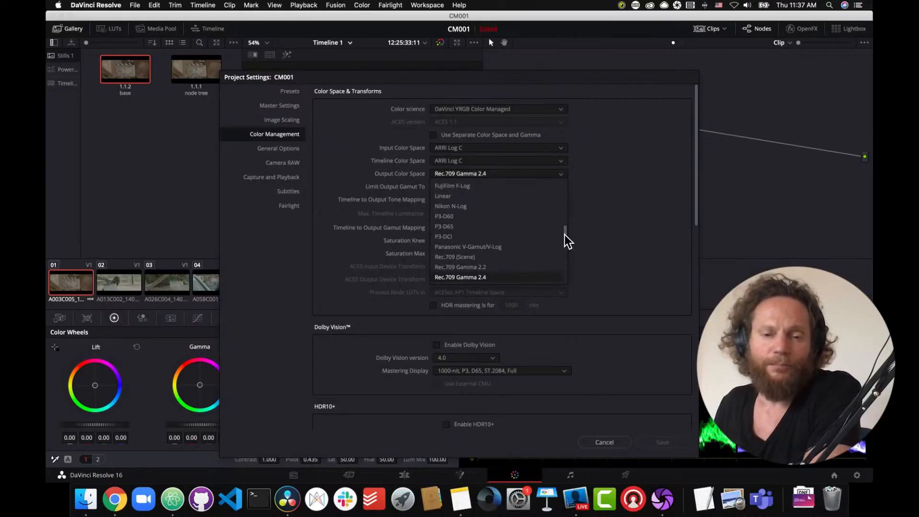
pyautogui.moveTo(565, 235); pyautogui.dragTo(565, 251)
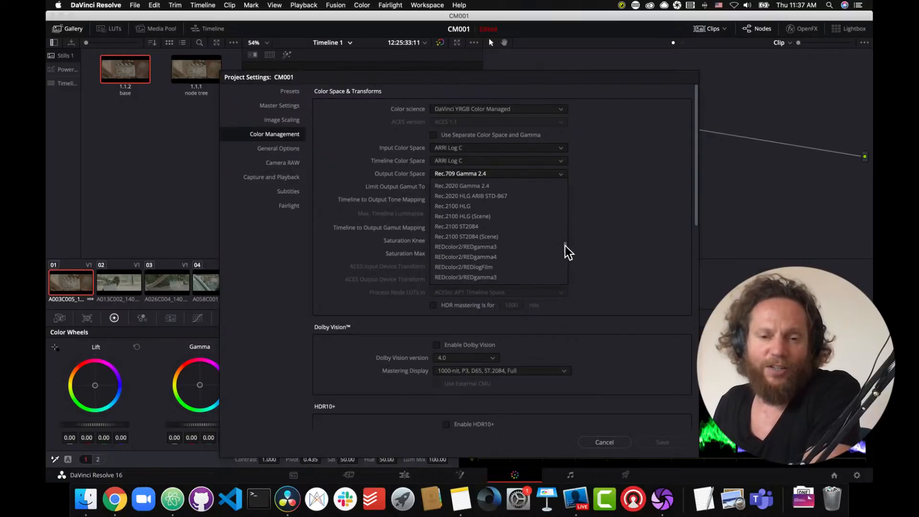
pyautogui.click(457, 235)
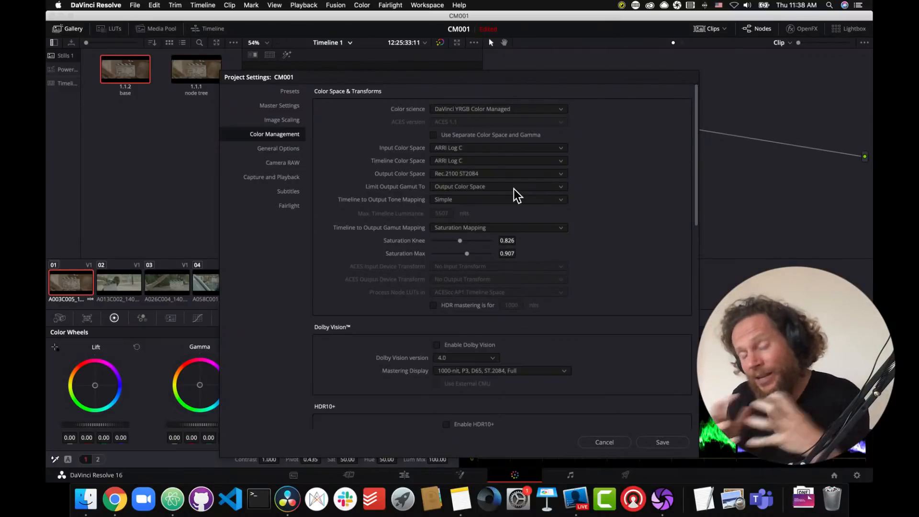
pyautogui.click(554, 188)
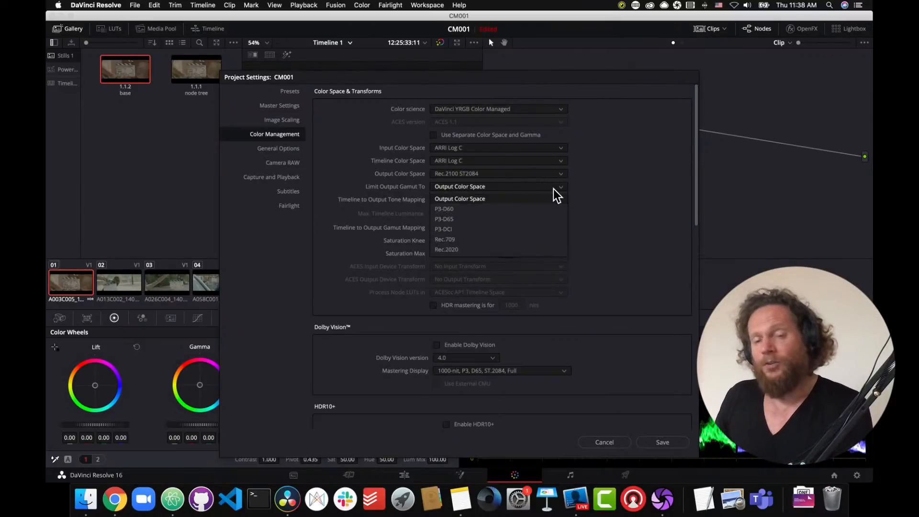
pyautogui.click(519, 219)
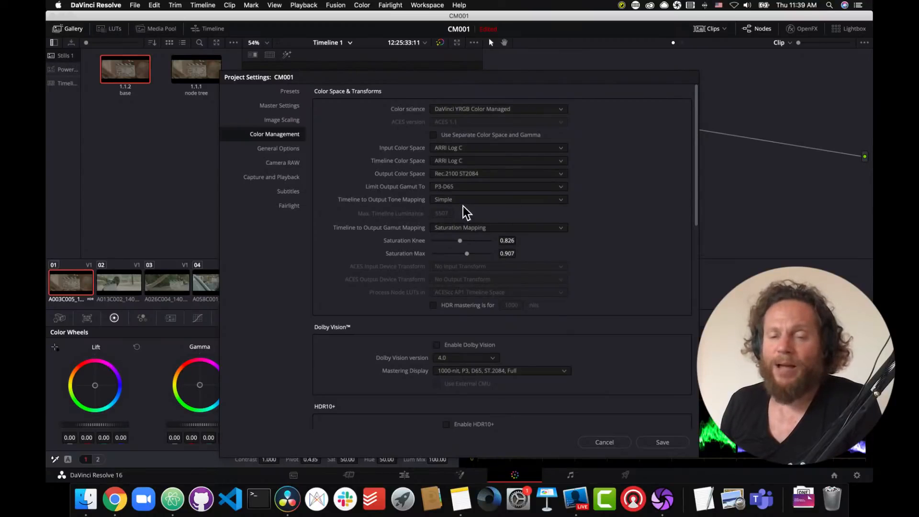
# Choose Luminance Mapping for the timeline to output tone mapping, with a maximum timeline luminance of 1000 nits.
pyautogui.click(561, 201)
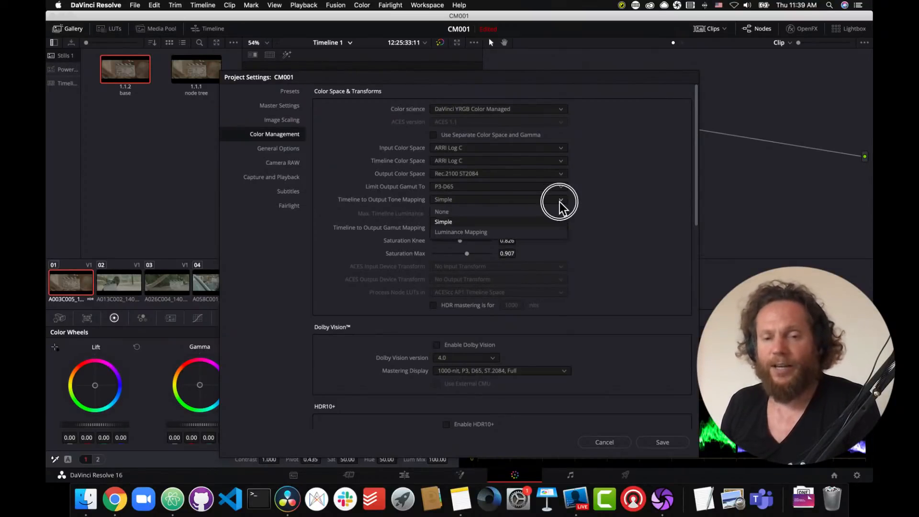
pyautogui.click(550, 229)
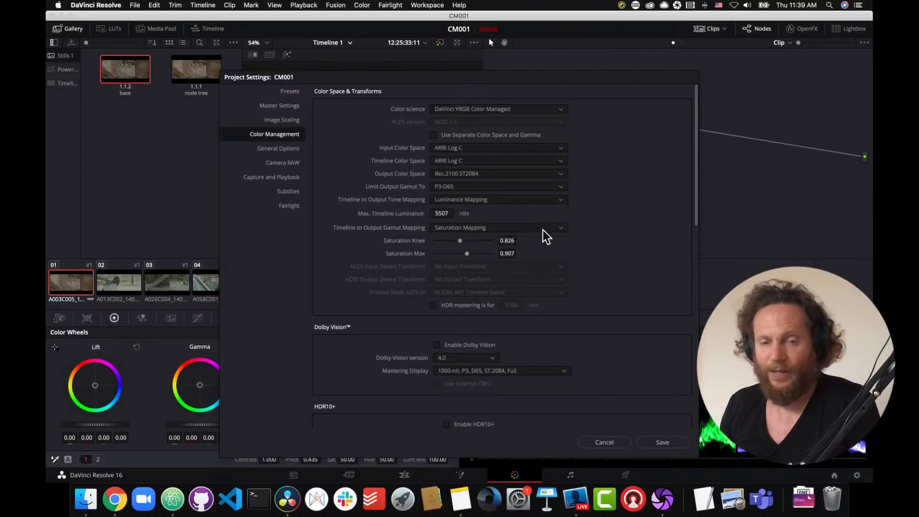
pyautogui.click(445, 214)
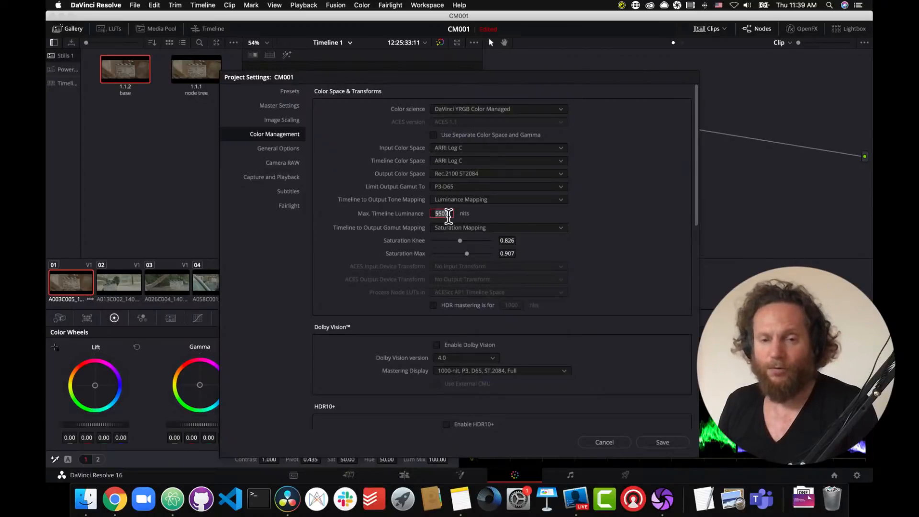
pyautogui.write('1')
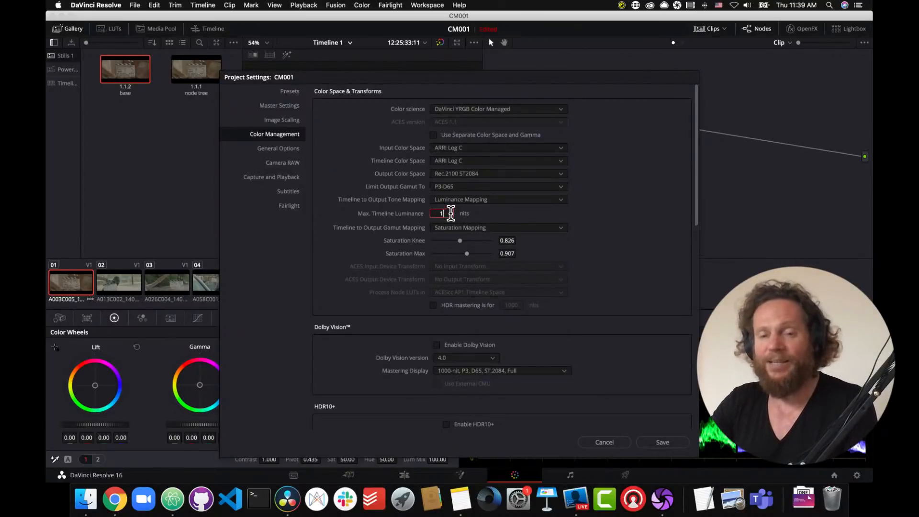
pyautogui.write('000')
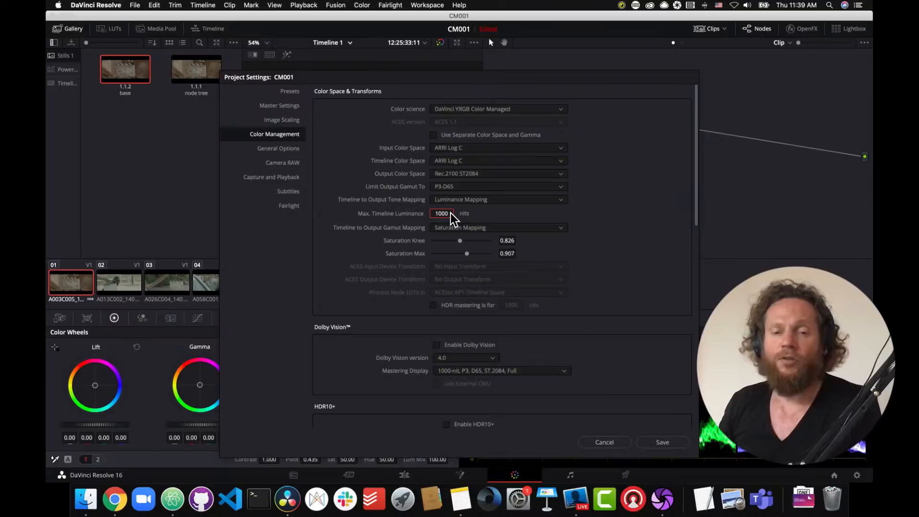
# Choose Saturation Mapping for the gamut mapping, enable HDR mastering for 1000 nits, and save the project settings.
pyautogui.click(498, 229)
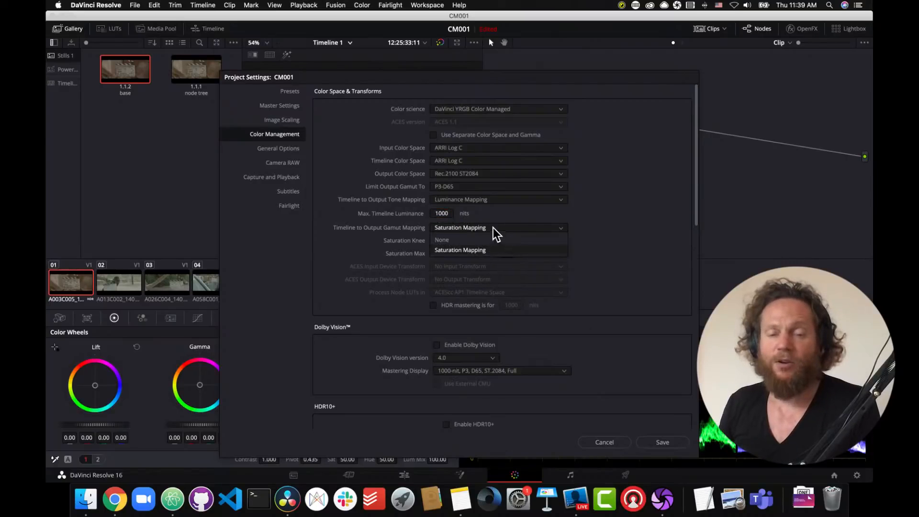
pyautogui.click(447, 214)
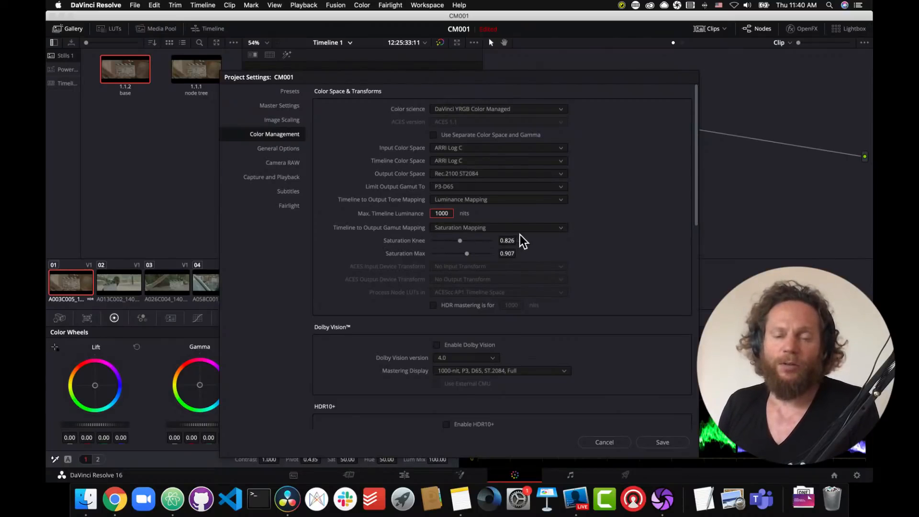
pyautogui.click(561, 228)
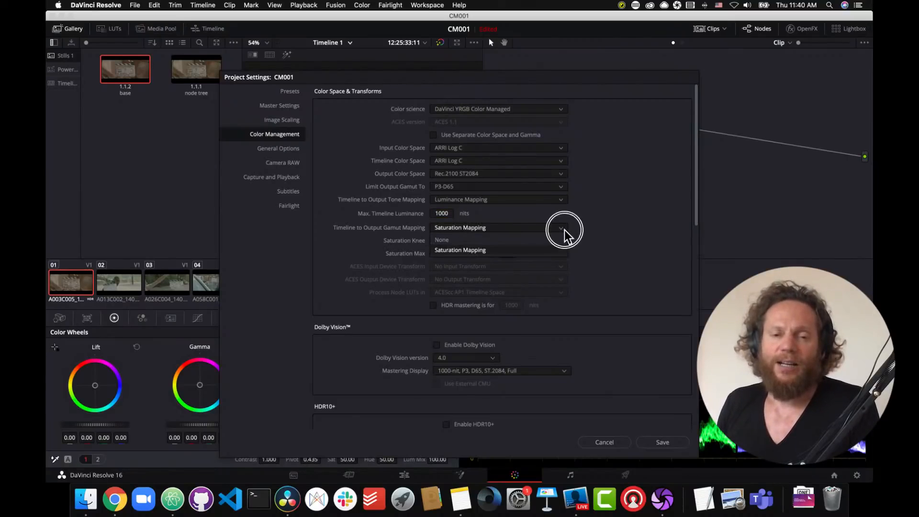
pyautogui.click(555, 252)
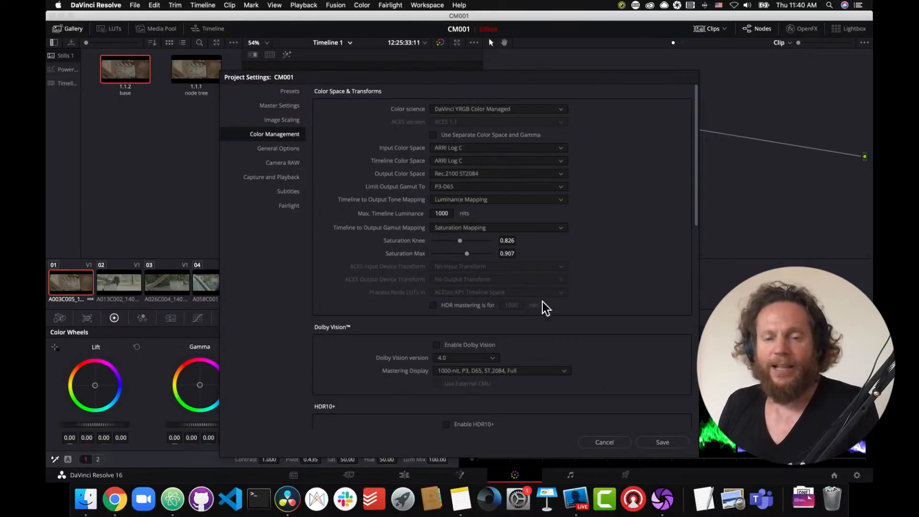
pyautogui.click(434, 305)
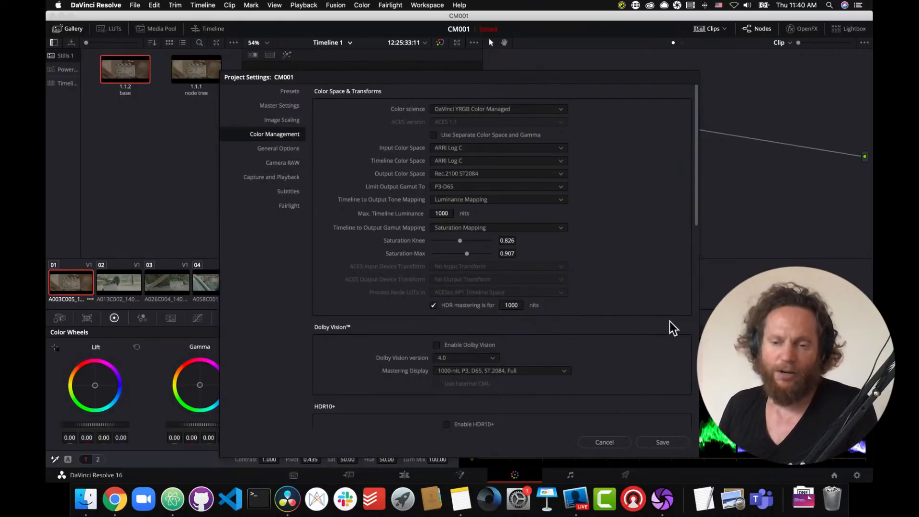
pyautogui.click(663, 442)
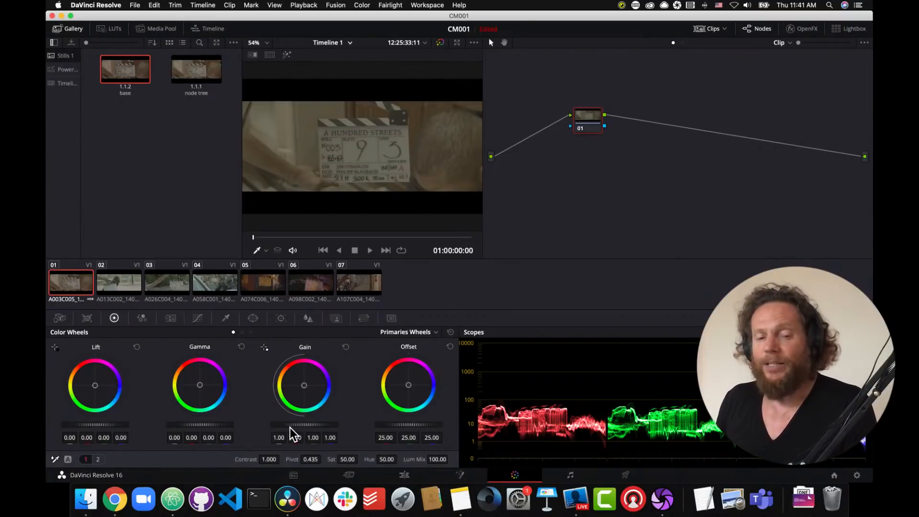
# Test a gain of 1.73 on clip 01 and reset it, then apply the node tree of the base still.
pyautogui.moveTo(287, 427); pyautogui.dragTo(568, 419)
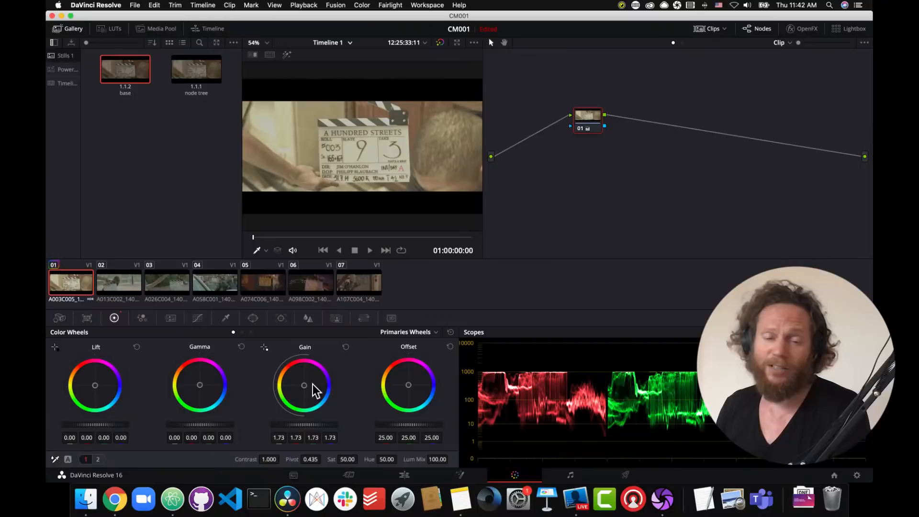
pyautogui.click(346, 347)
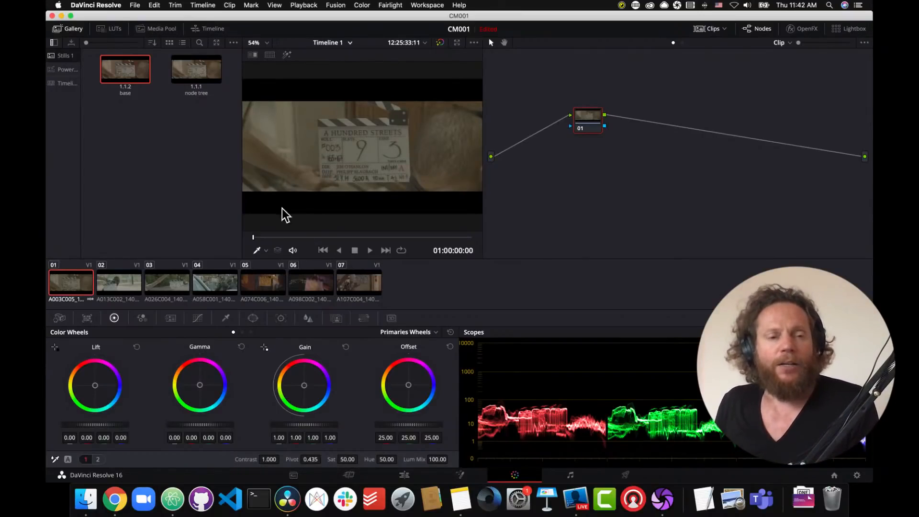
pyautogui.doubleClick(124, 74)
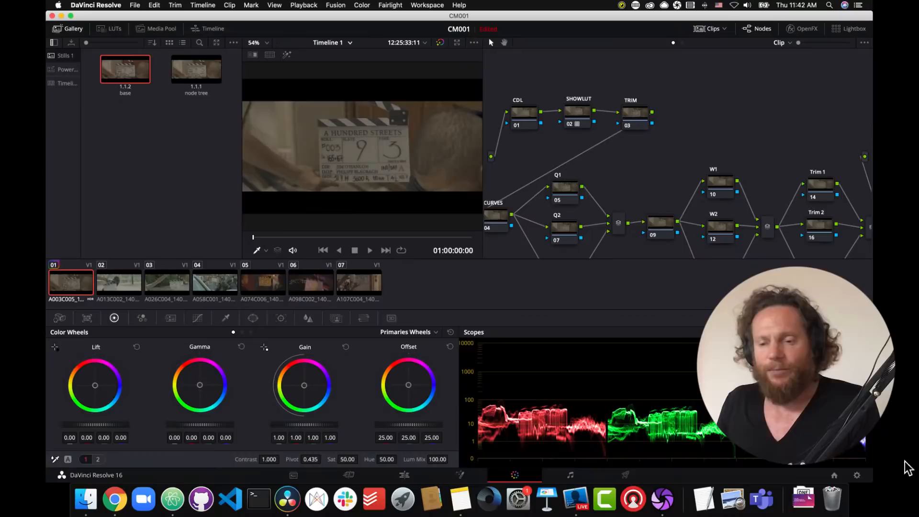
# Set the timeline to output tone mapping to Simple and limit the output gamut to Output Color Space.
pyautogui.click(857, 476)
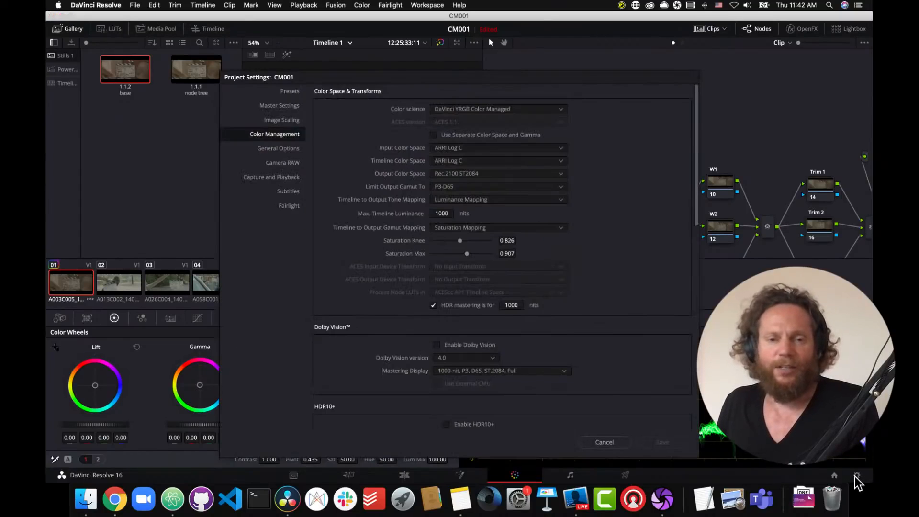
pyautogui.click(562, 202)
pyautogui.click(560, 221)
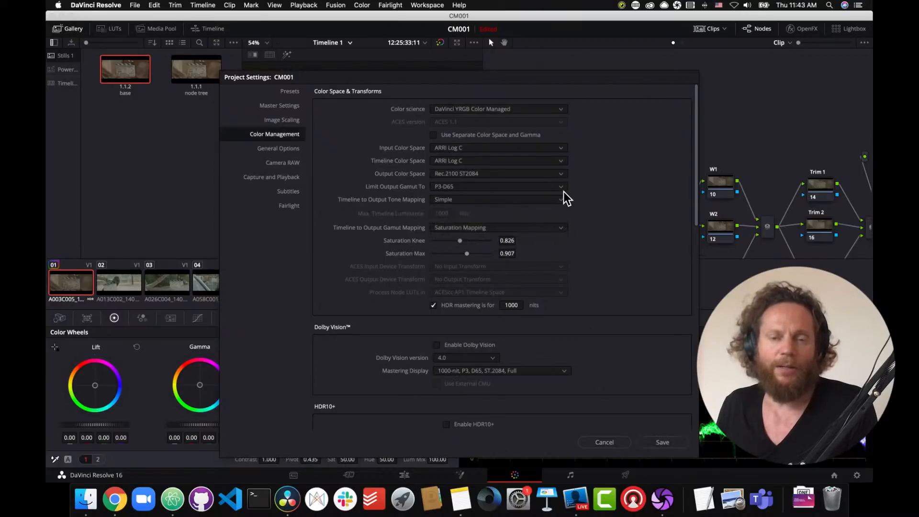
pyautogui.click(562, 187)
pyautogui.click(560, 200)
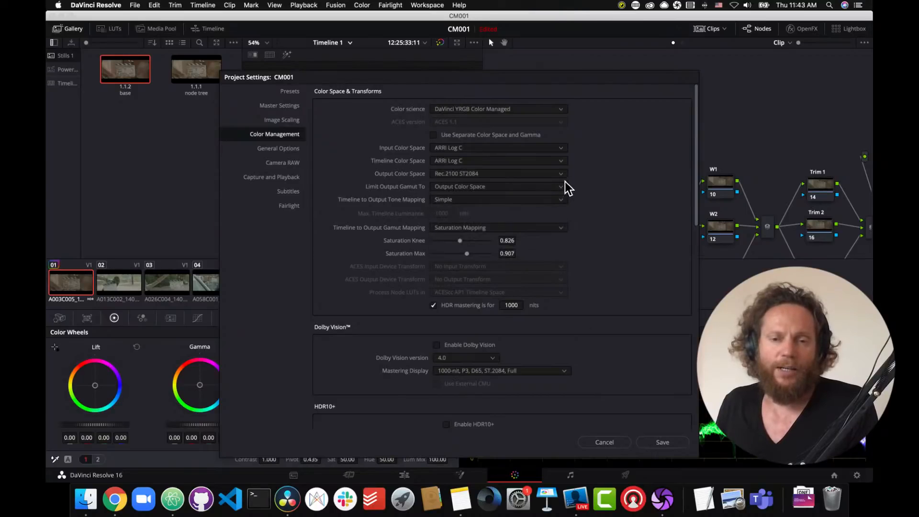
# Set the output color space to Rec.709 Gamma 2.4 and save the project settings.
pyautogui.click(561, 174)
pyautogui.click(567, 240)
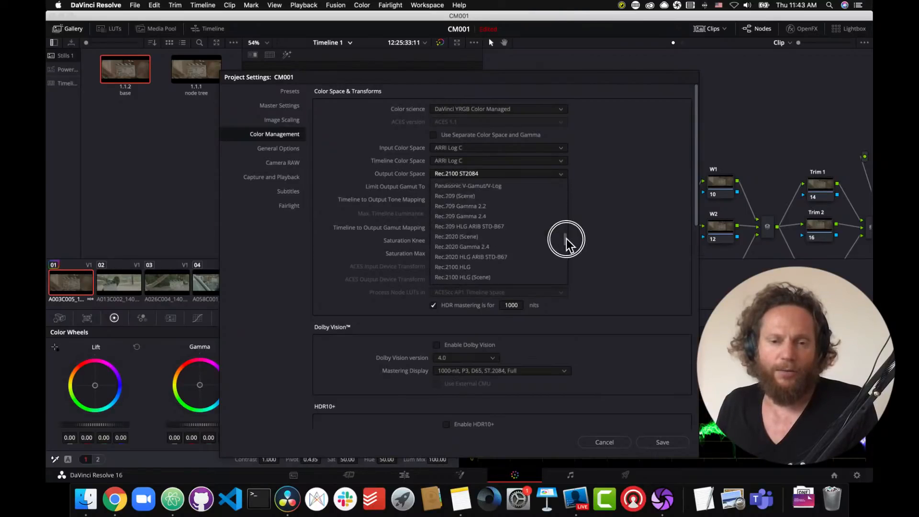
pyautogui.moveTo(567, 239)
pyautogui.mouseDown()
pyautogui.moveTo(566, 225)
pyautogui.moveTo(566, 233)
pyautogui.mouseUp()
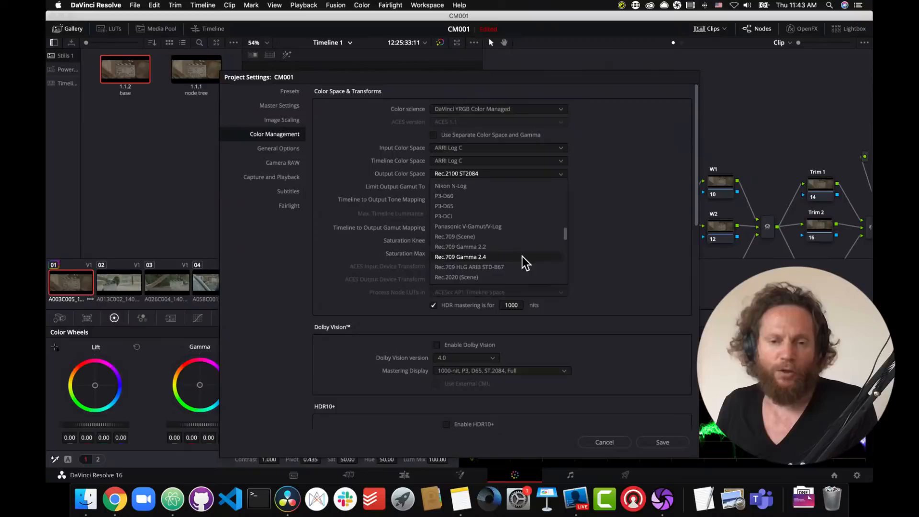
pyautogui.click(522, 258)
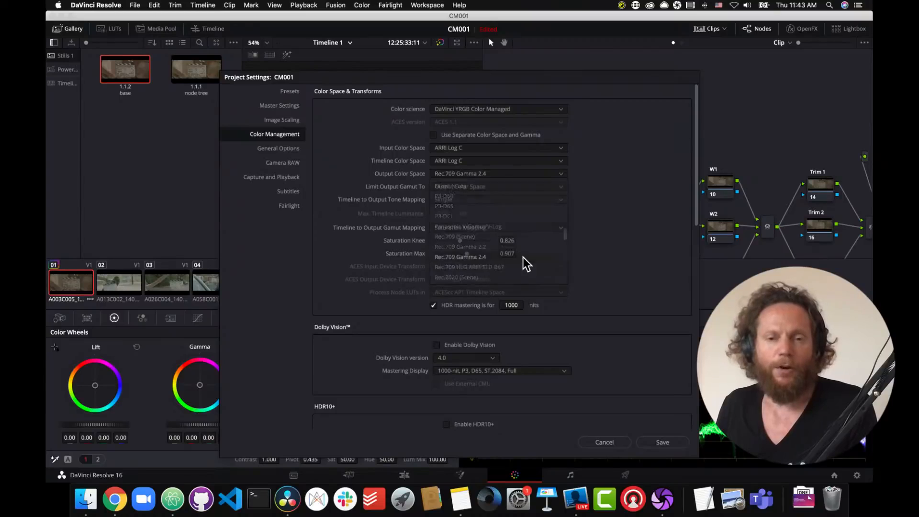
pyautogui.click(663, 443)
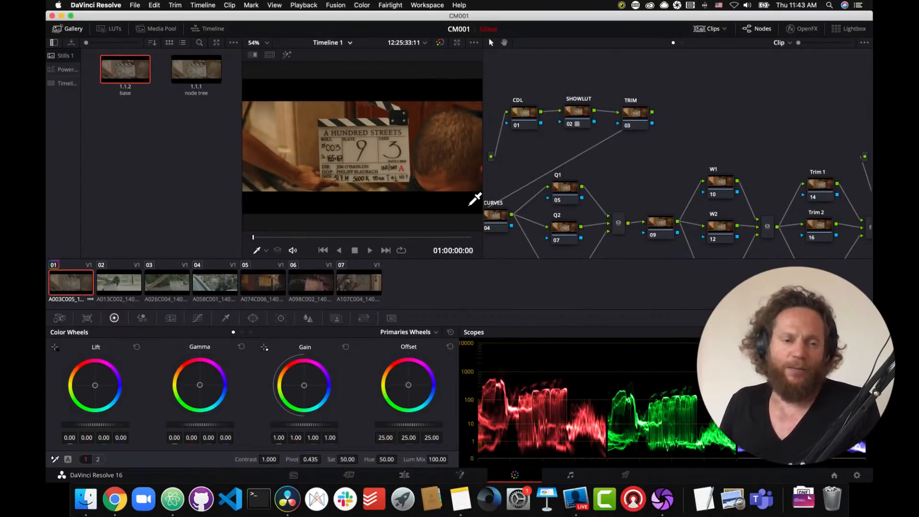
# Move clip 01's playhead to the man in the leather jacket and hide the stills gallery to enlarge the viewer.
pyautogui.click(299, 237)
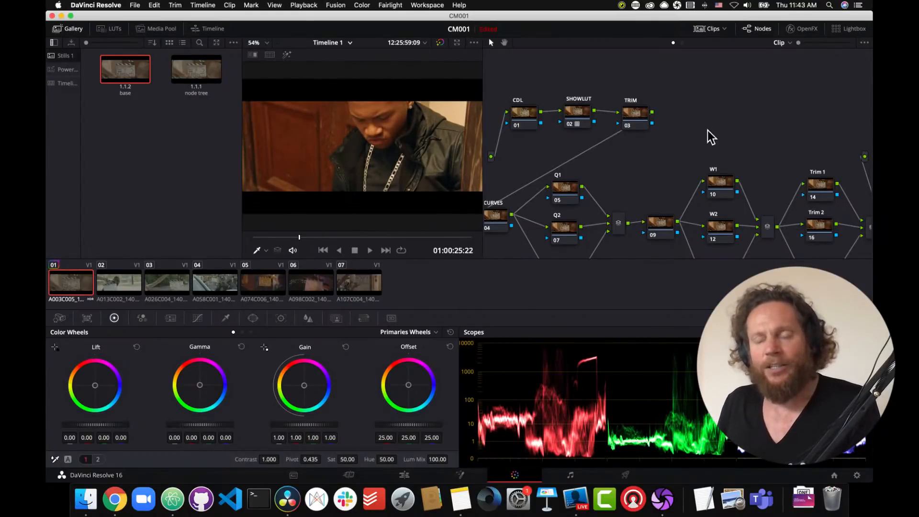
pyautogui.click(58, 27)
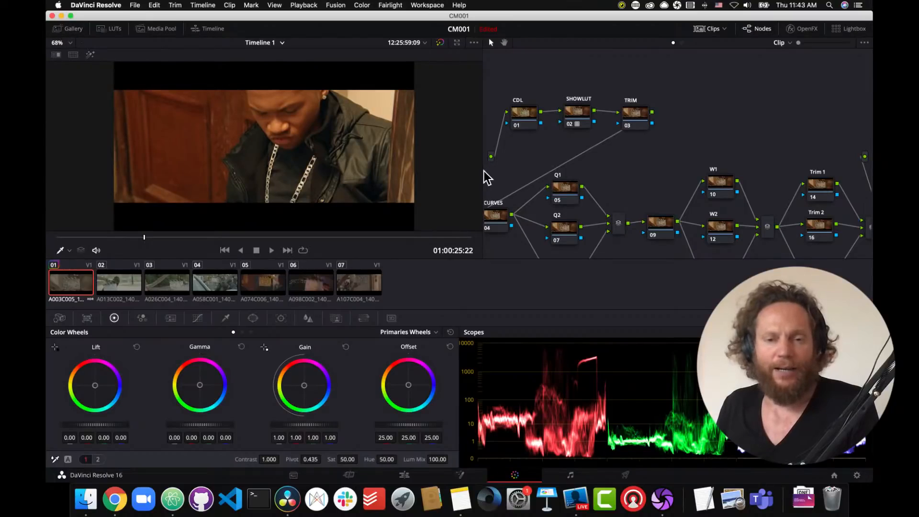
# Widen the node editor and bring the fixed node tree from CDL to the three Trim nodes into view.
pyautogui.moveTo(483, 171); pyautogui.dragTo(410, 171)
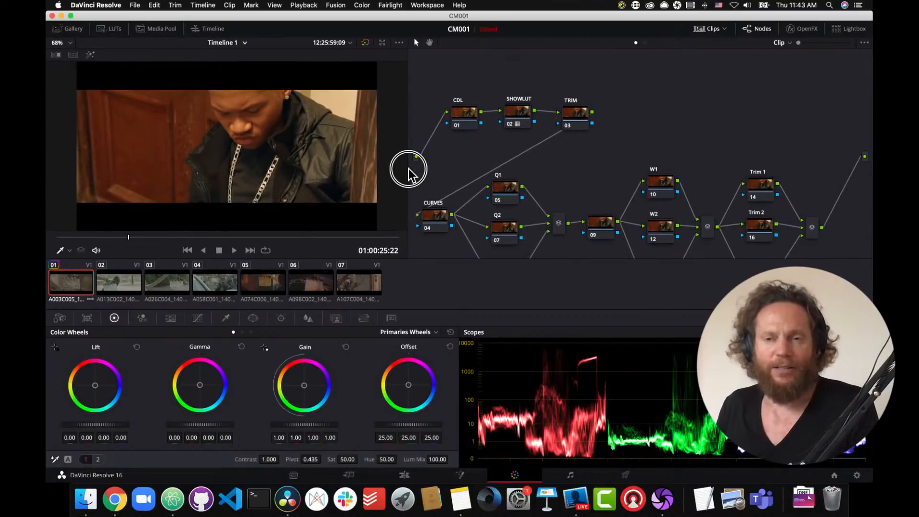
pyautogui.hscroll(-2, 568, 173)
pyautogui.scroll(-3, 569, 172)
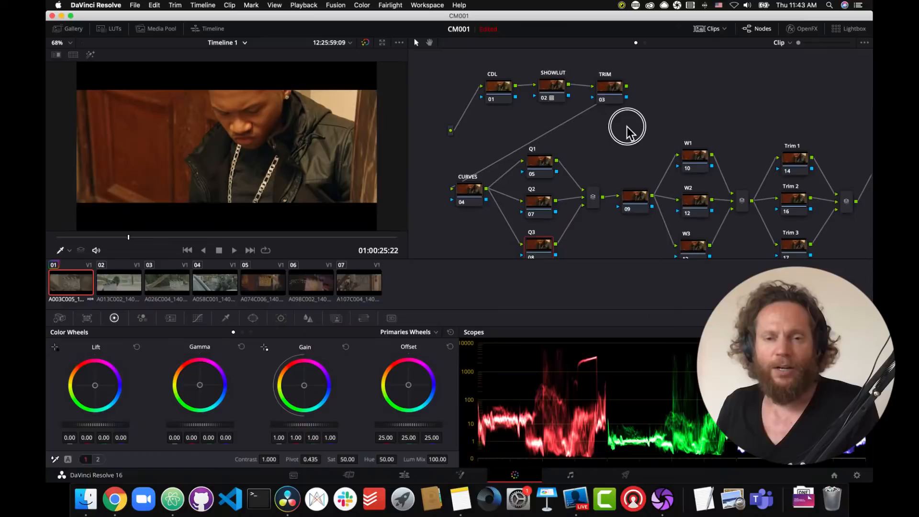
pyautogui.moveTo(604, 112); pyautogui.dragTo(601, 125)
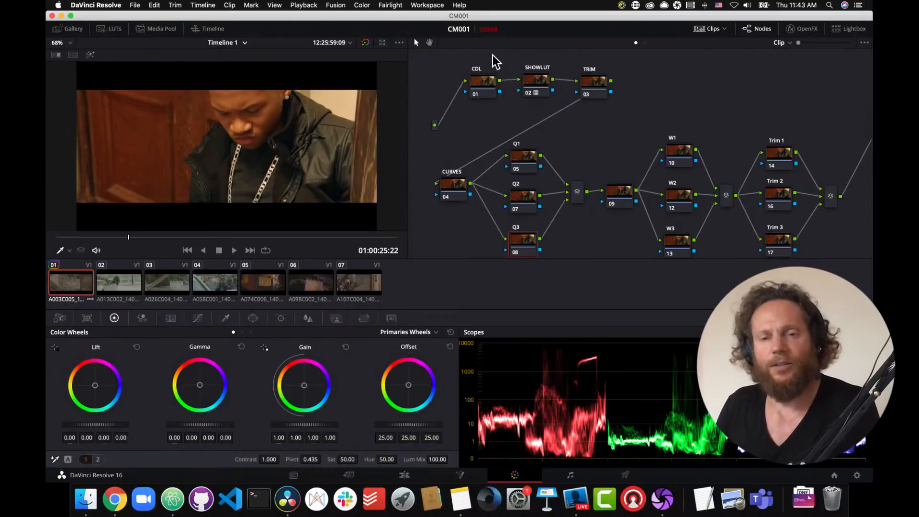
# On the CDL node, lower the master lift to -0.02 and raise the master gain to 1.05.
pyautogui.click(479, 89)
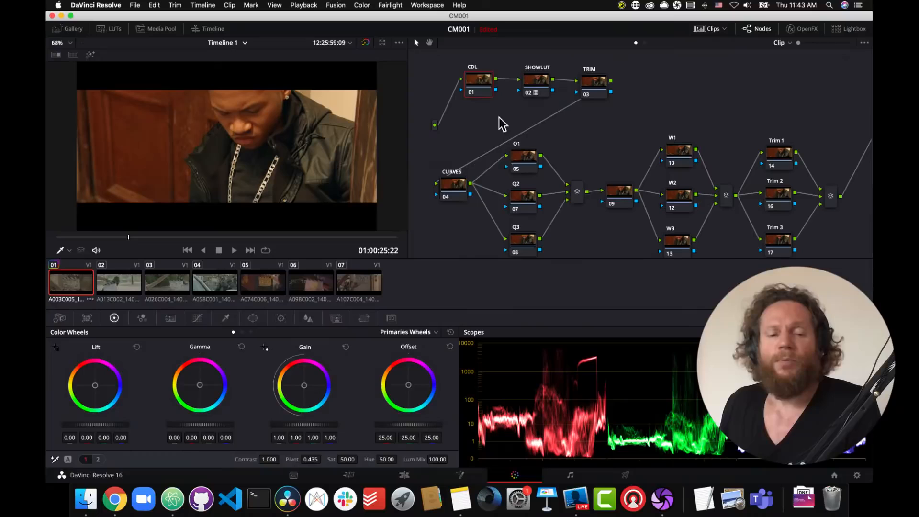
pyautogui.moveTo(98, 424); pyautogui.dragTo(85, 426)
pyautogui.moveTo(298, 425); pyautogui.dragTo(312, 425)
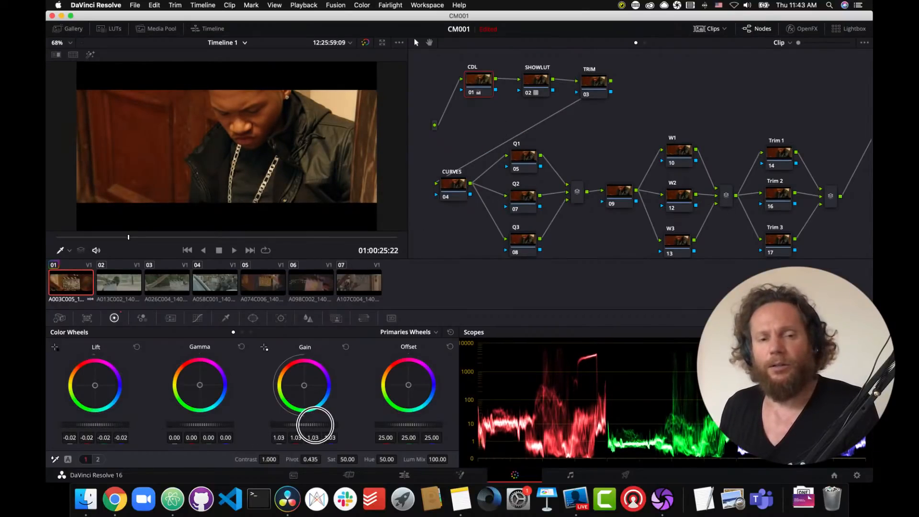
# Cool the CDL node's balance with RGB gain 1.00, 1.06, 1.12, blue gamma 0.01 and RGB lift -0.03, -0.02, -0.03.
pyautogui.click(200, 387)
pyautogui.moveTo(201, 393); pyautogui.dragTo(201, 392)
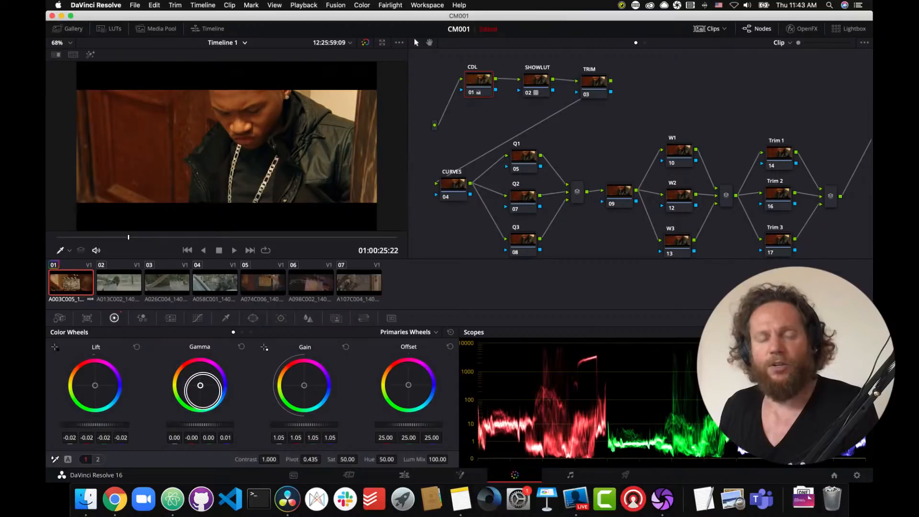
pyautogui.moveTo(308, 394); pyautogui.dragTo(313, 392)
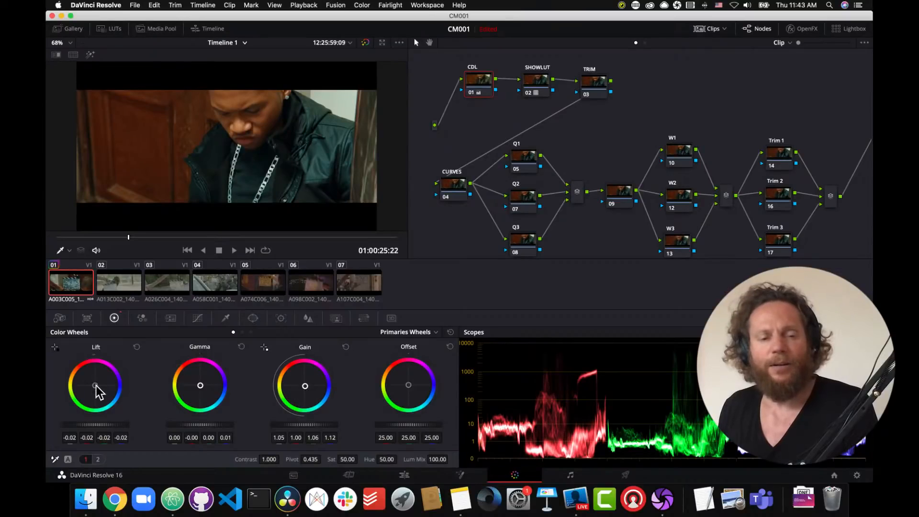
pyautogui.moveTo(96, 386); pyautogui.dragTo(97, 386)
pyautogui.moveTo(201, 390); pyautogui.dragTo(201, 391)
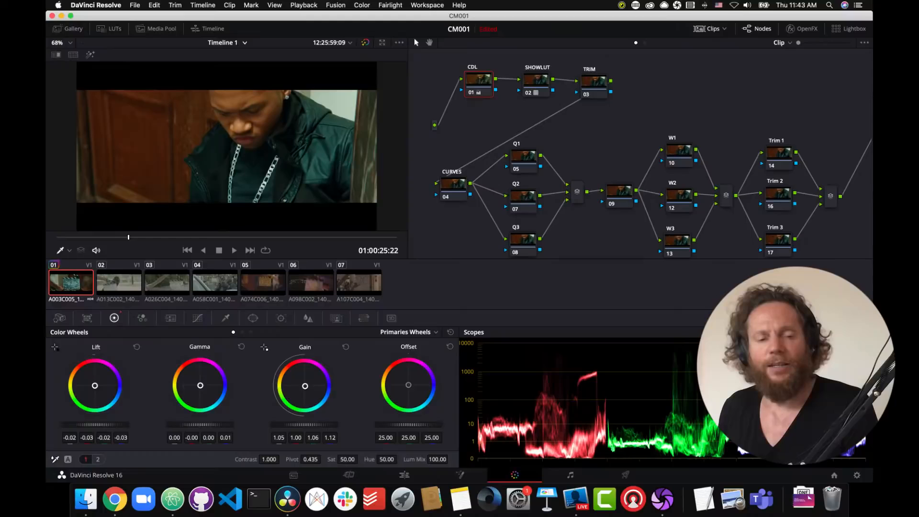
# Move clip 01 to the man's close-up at 01:00:44:08 and toggle the CDL node off and on to compare the grade.
pyautogui.moveTo(185, 238)
pyautogui.mouseDown()
pyautogui.moveTo(195, 238)
pyautogui.moveTo(180, 238)
pyautogui.mouseUp()
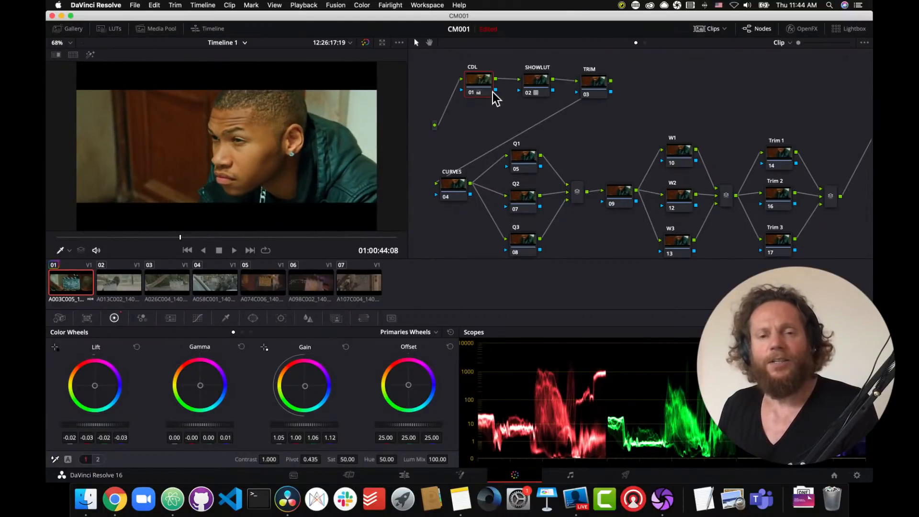
pyautogui.click(471, 94)
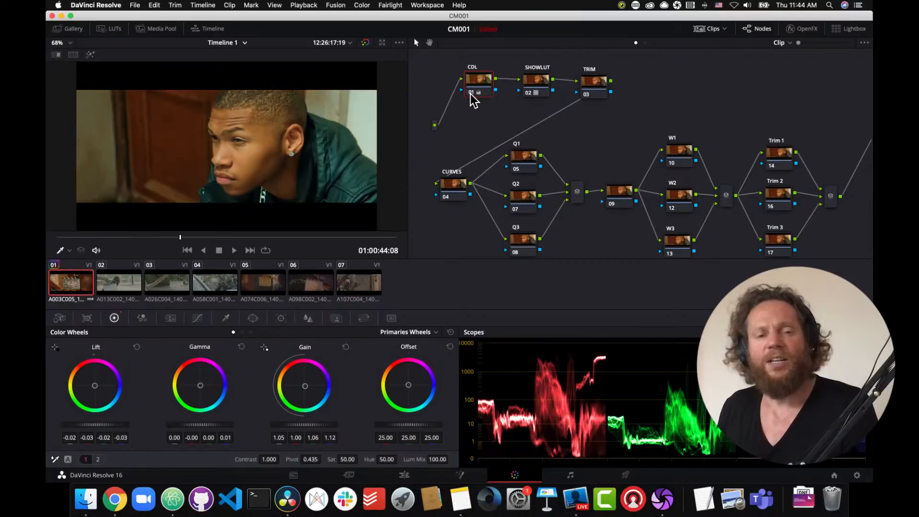
pyautogui.click(471, 94)
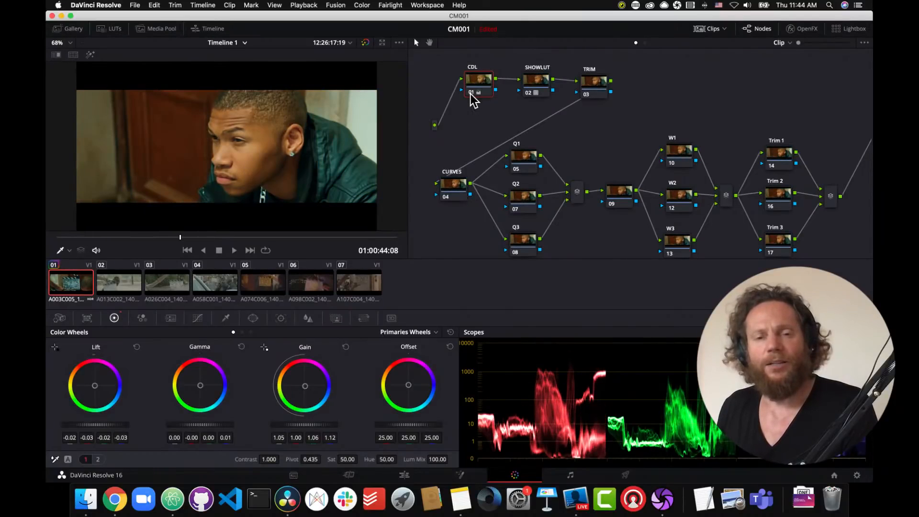
pyautogui.click(471, 94)
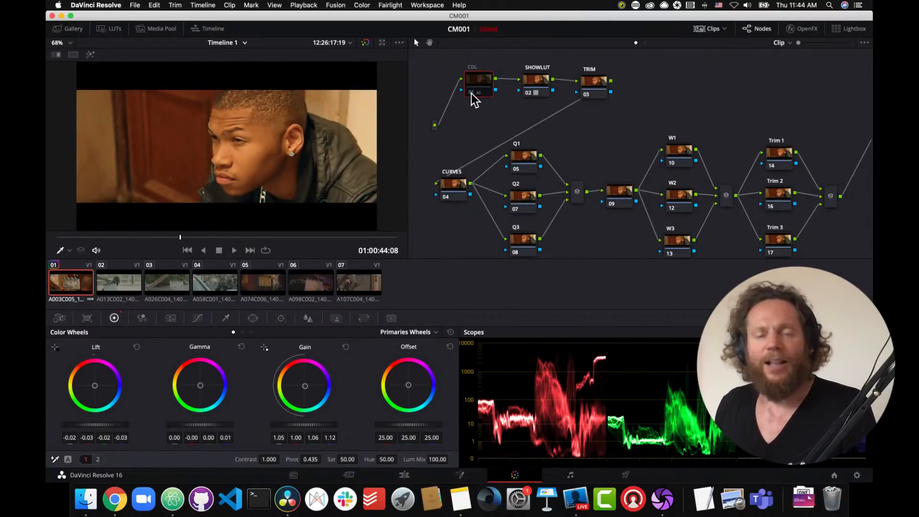
pyautogui.click(473, 93)
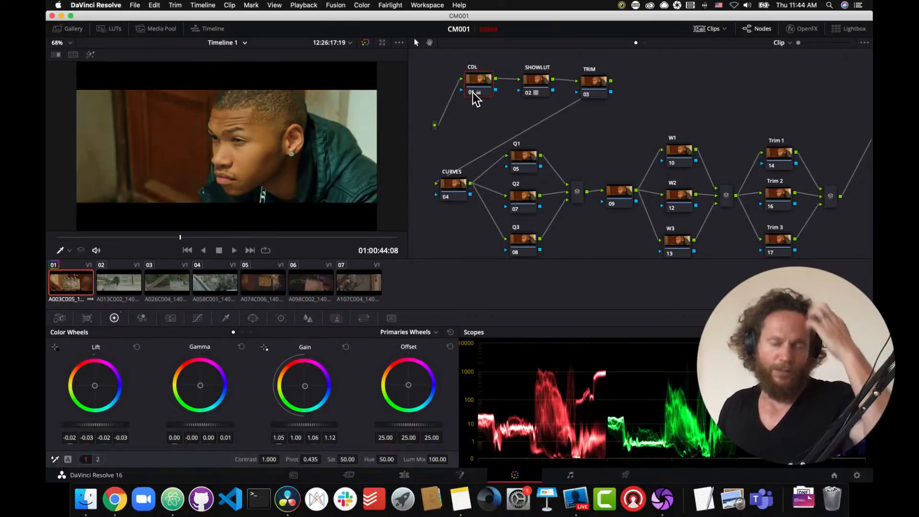
# Disable and re-enable the SHOWLUT node to compare the image with and without the show look.
pyautogui.click(536, 84)
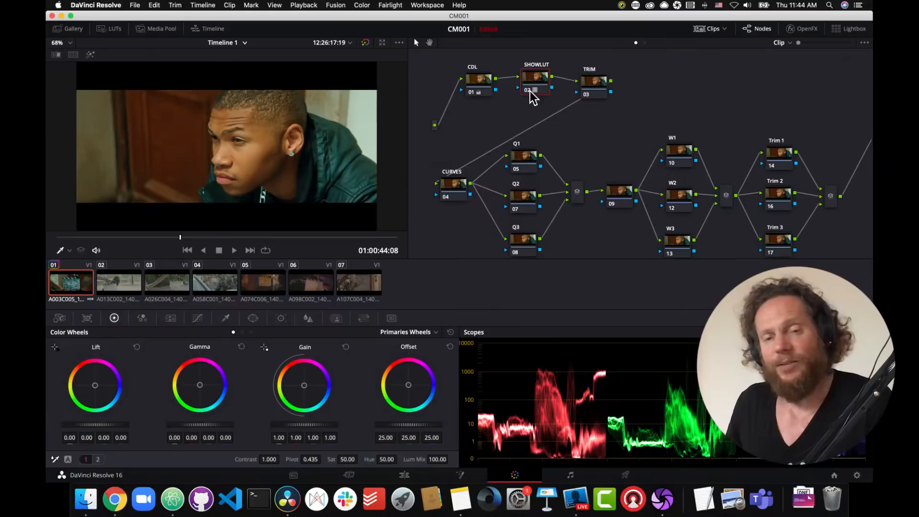
pyautogui.click(529, 91)
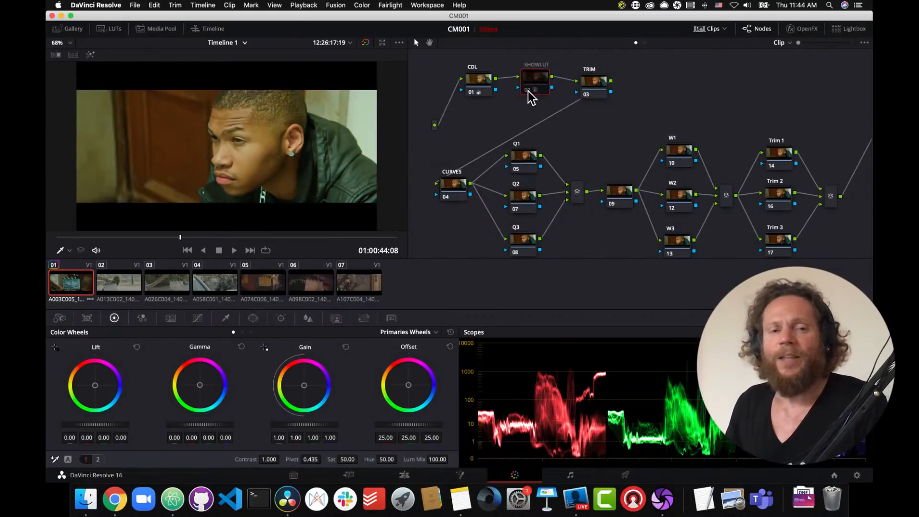
pyautogui.click(529, 92)
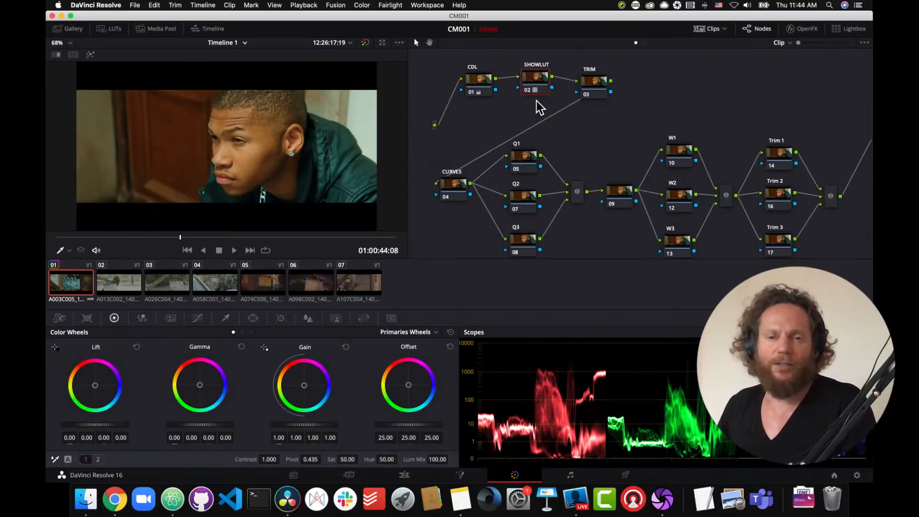
pyautogui.moveTo(541, 87); pyautogui.dragTo(540, 88)
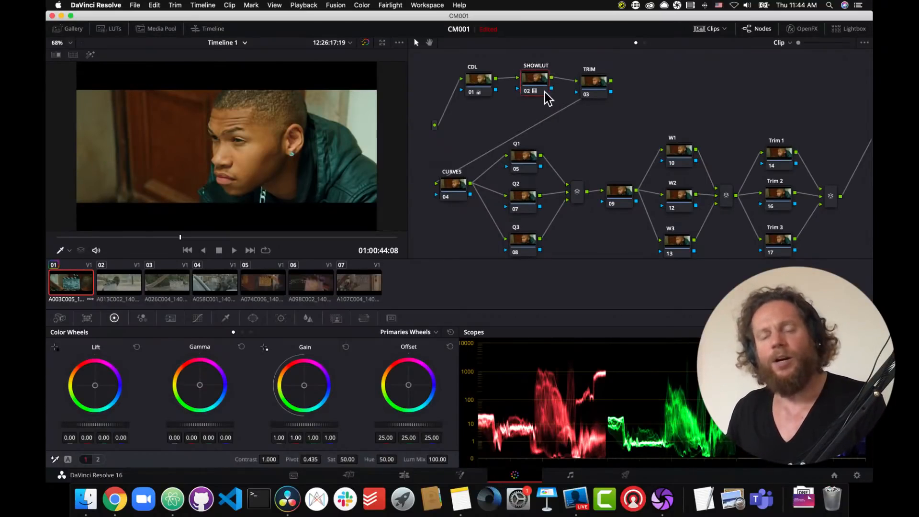
# Select the TRIM node, then switch SHOWLUT and CDL off and back on to compare their combined effect.
pyautogui.click(593, 87)
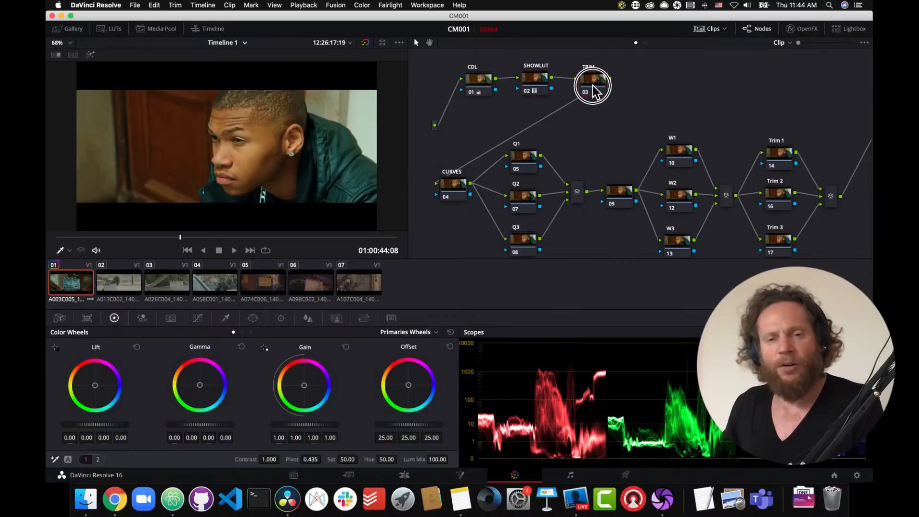
pyautogui.click(527, 91)
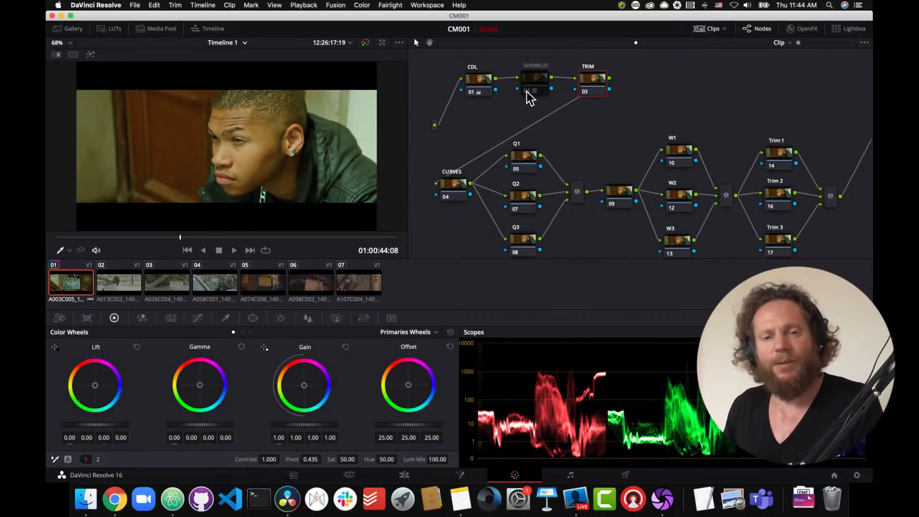
pyautogui.click(472, 93)
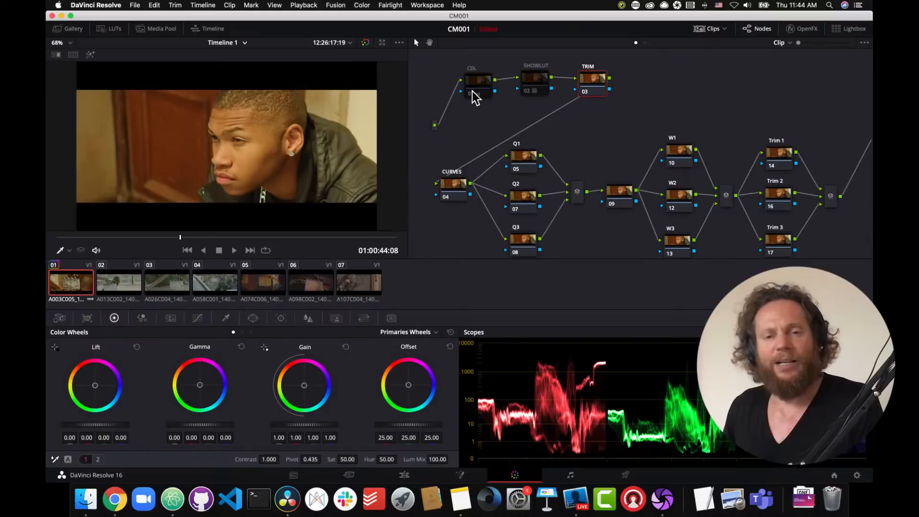
pyautogui.click(527, 91)
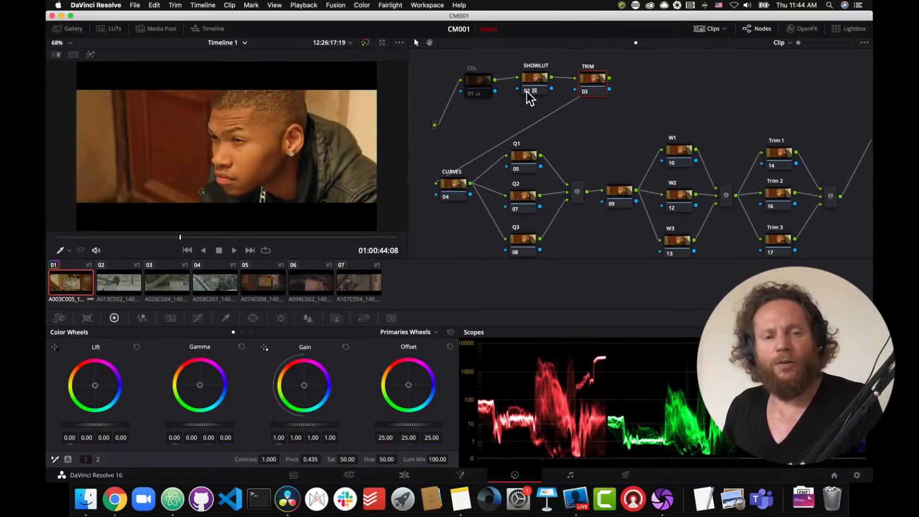
pyautogui.click(472, 94)
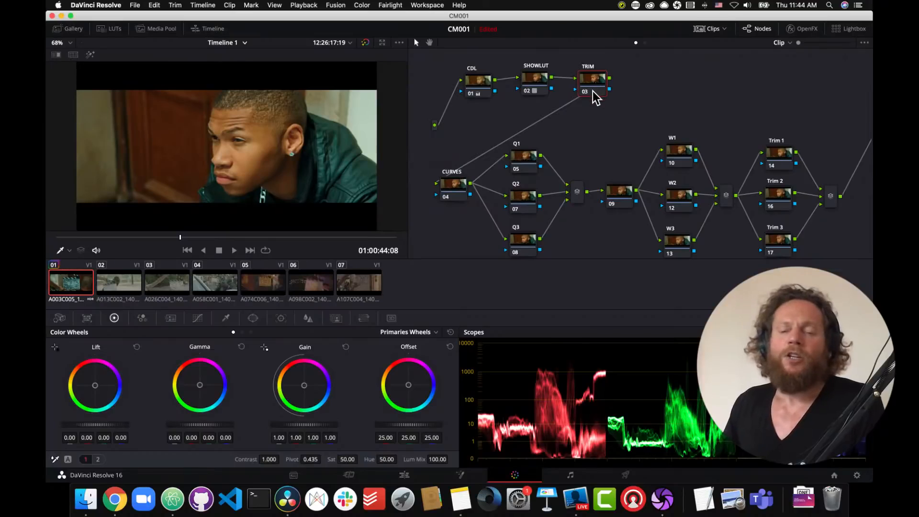
# Turn on editable splines for the TRIM node's custom curve and pull its shadow handle slightly down.
pyautogui.moveTo(594, 90); pyautogui.dragTo(593, 87)
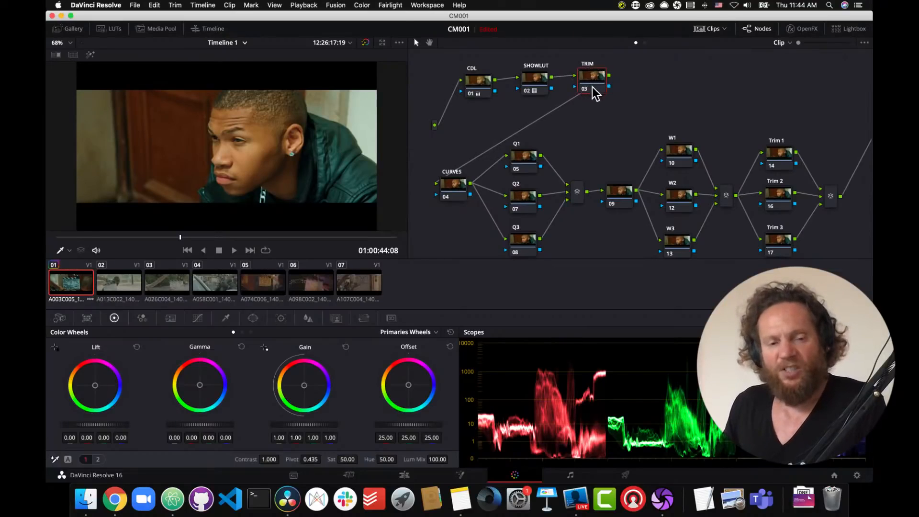
pyautogui.click(196, 324)
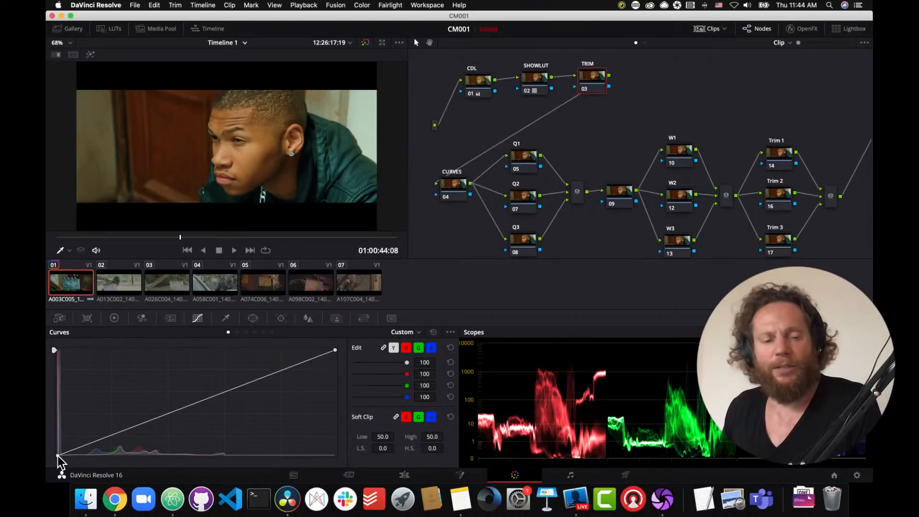
pyautogui.click(451, 332)
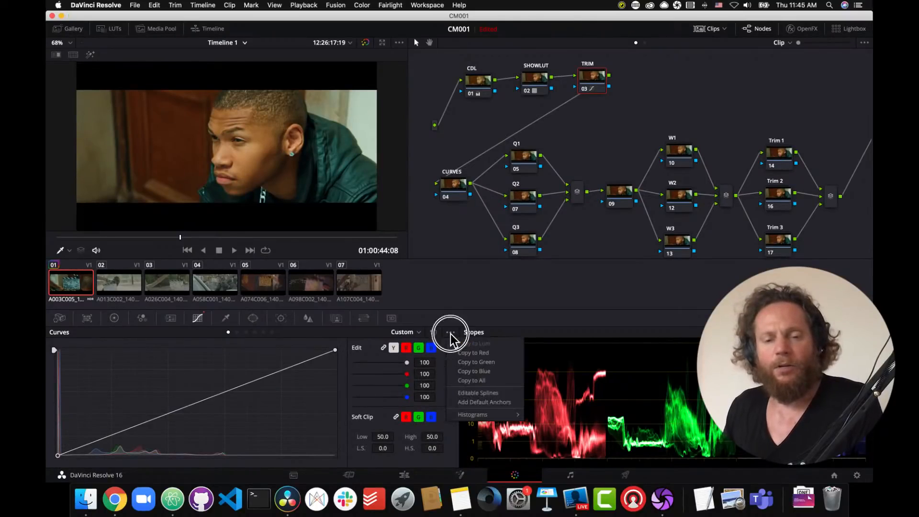
pyautogui.click(474, 394)
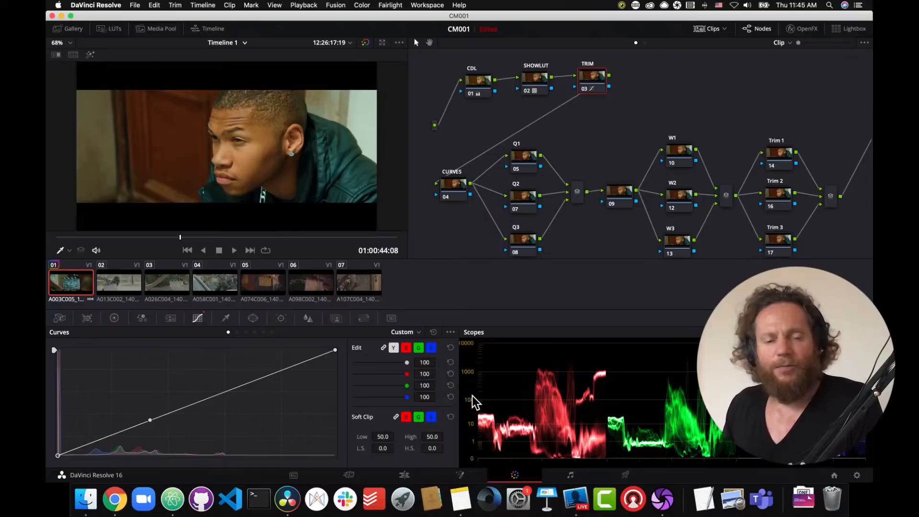
pyautogui.moveTo(150, 422); pyautogui.dragTo(151, 428)
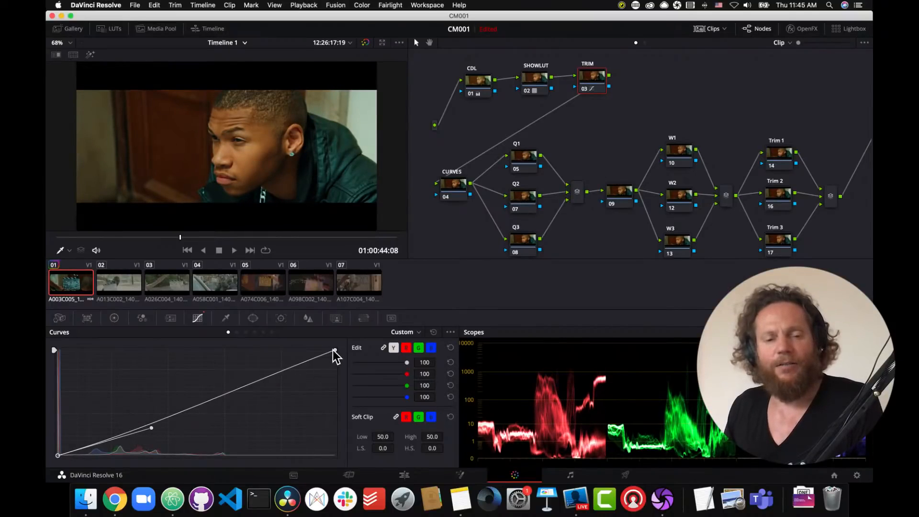
# Raise the highlight handle of the TRIM curve and fine-tune the shadow handle to form a gentle S-curve.
pyautogui.click(243, 383)
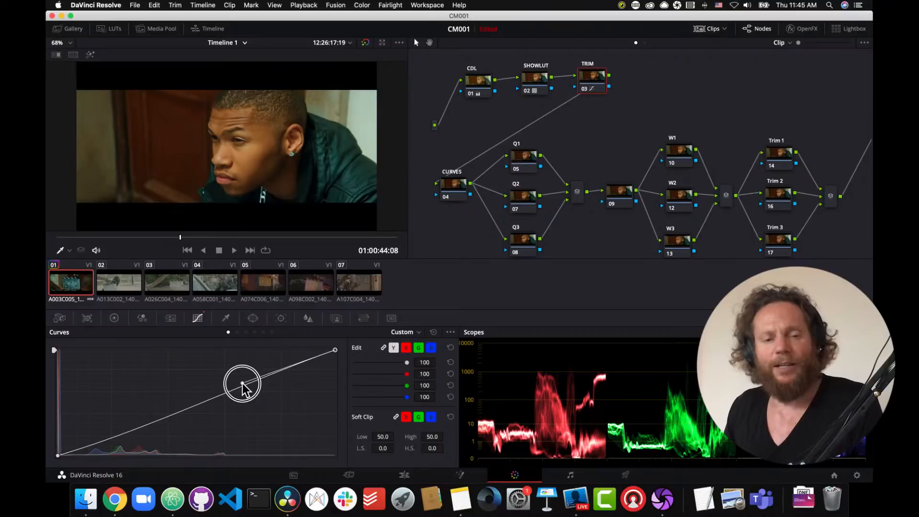
pyautogui.moveTo(242, 383); pyautogui.dragTo(238, 378)
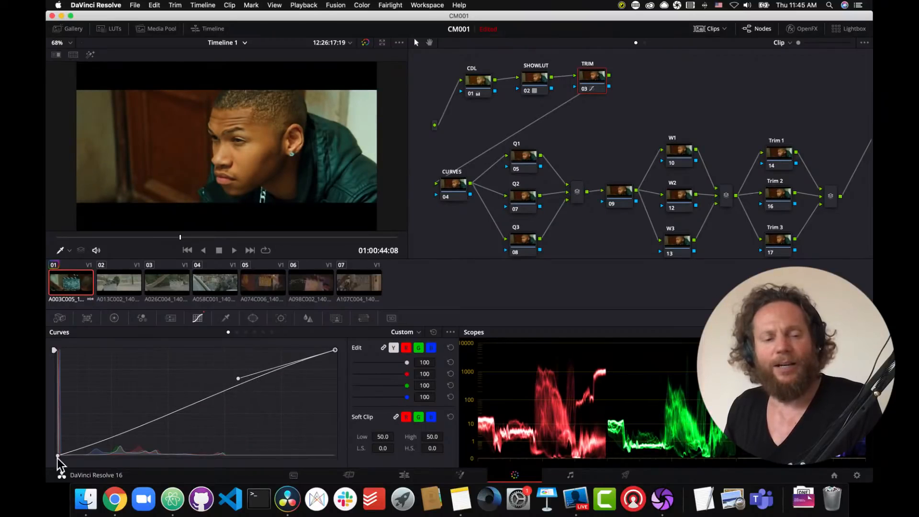
pyautogui.moveTo(58, 456); pyautogui.dragTo(150, 430)
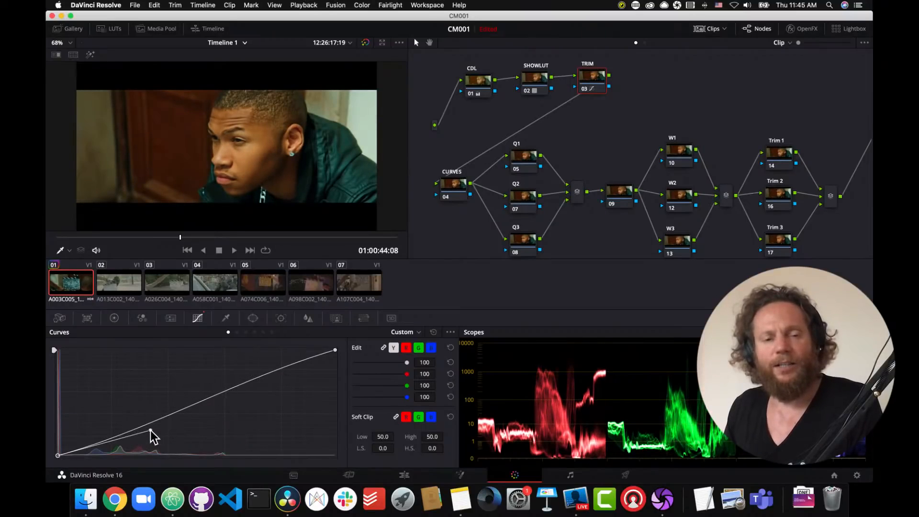
pyautogui.click(335, 351)
pyautogui.moveTo(239, 381); pyautogui.dragTo(236, 374)
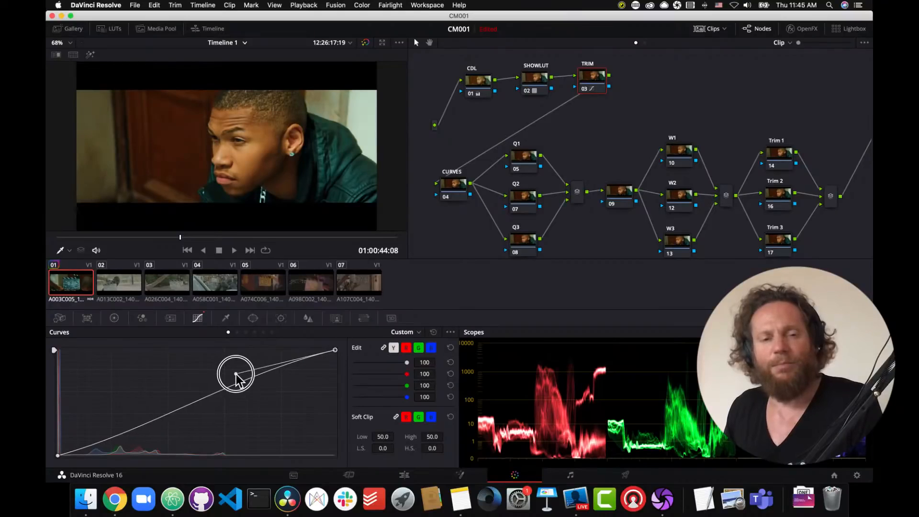
# Move clip 01 to the woman at 01:00:58:05 and raise the CDL node's master gamma to 0.02.
pyautogui.click(218, 238)
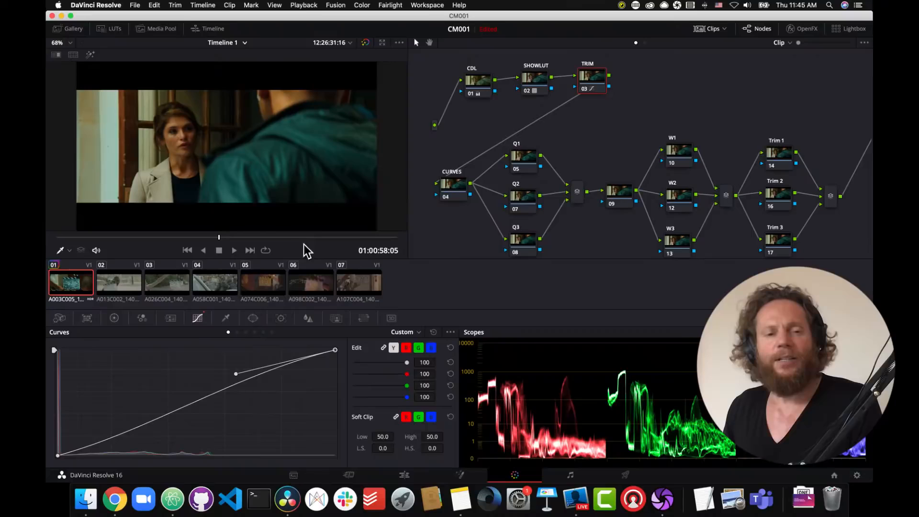
pyautogui.click(478, 93)
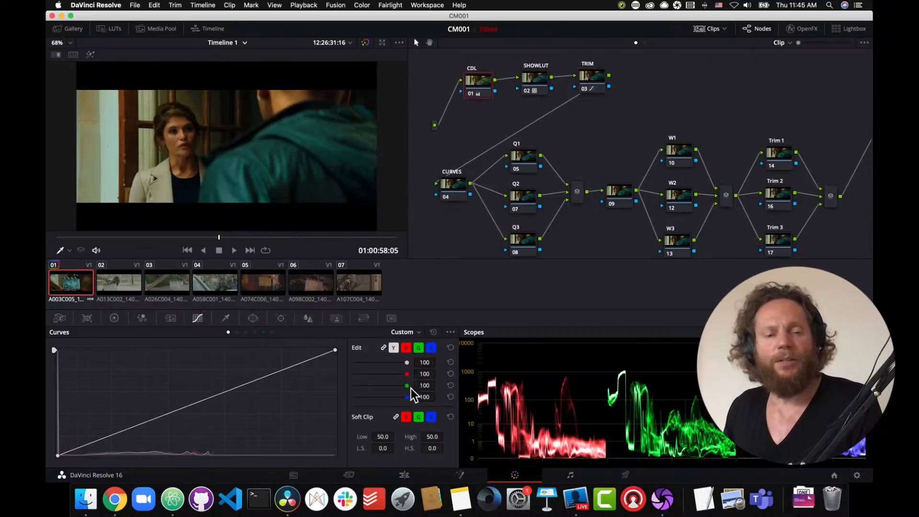
pyautogui.click(115, 319)
pyautogui.moveTo(189, 426); pyautogui.dragTo(223, 429)
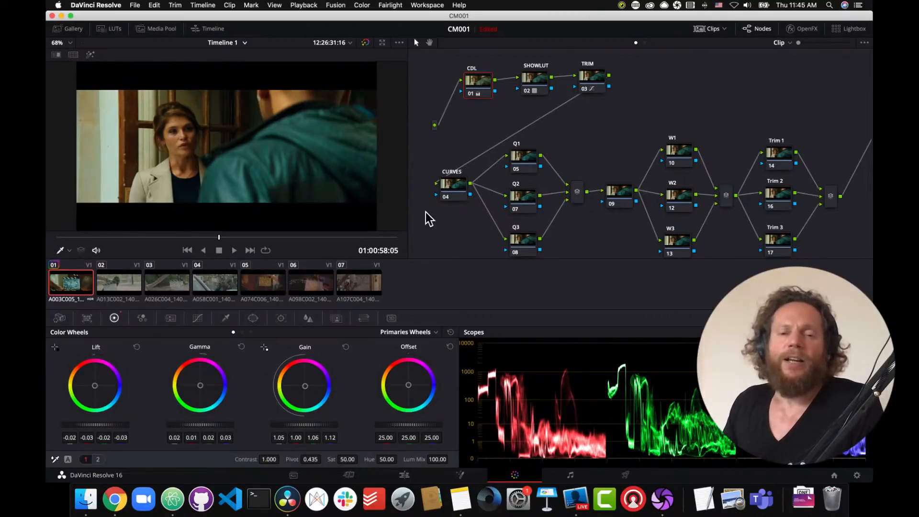
# On the CURVES node, add a green point to the Hue Vs Sat curve and lower its saturation to 0.71.
pyautogui.click(448, 188)
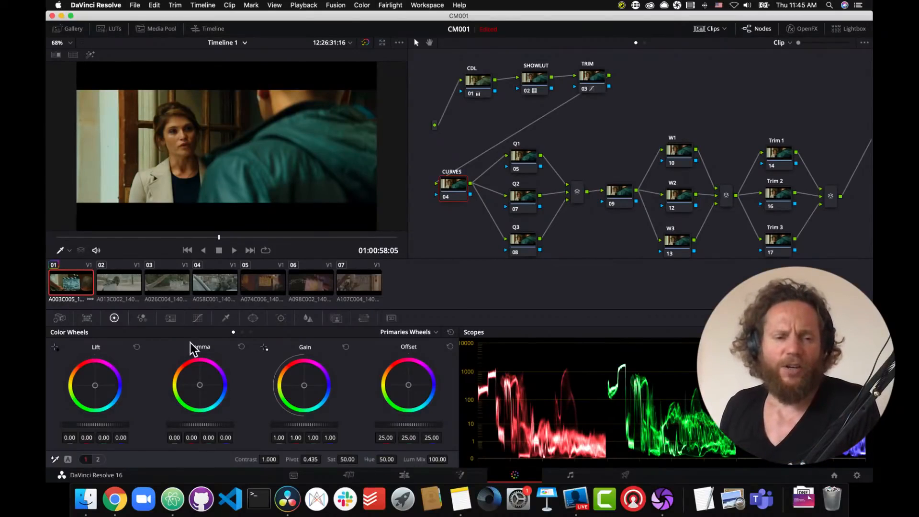
pyautogui.click(198, 319)
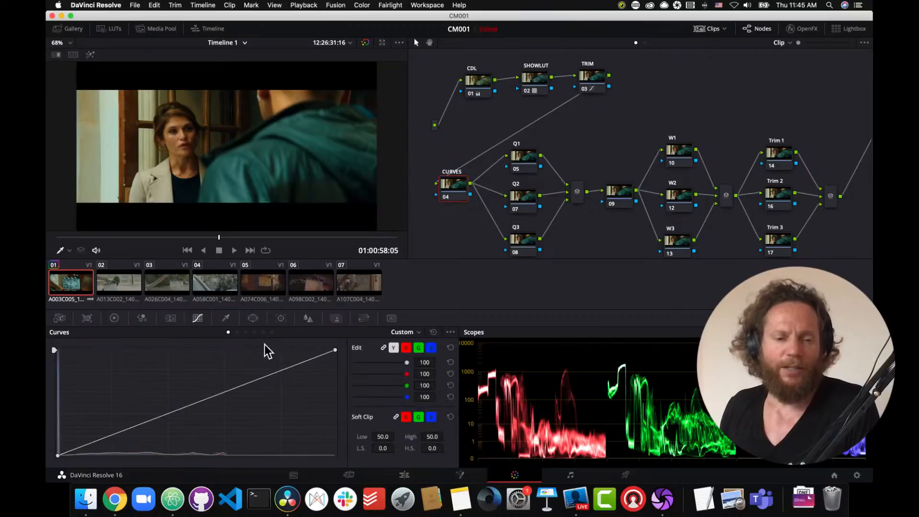
pyautogui.click(245, 332)
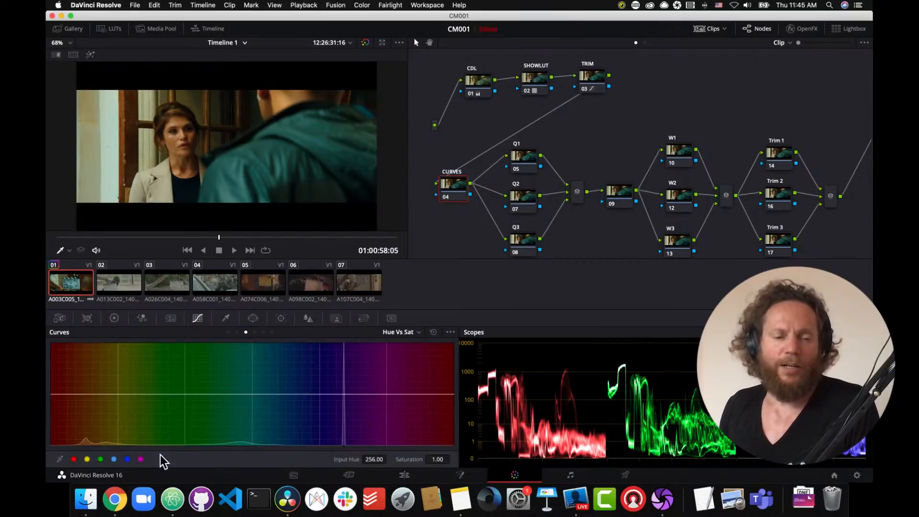
pyautogui.click(100, 459)
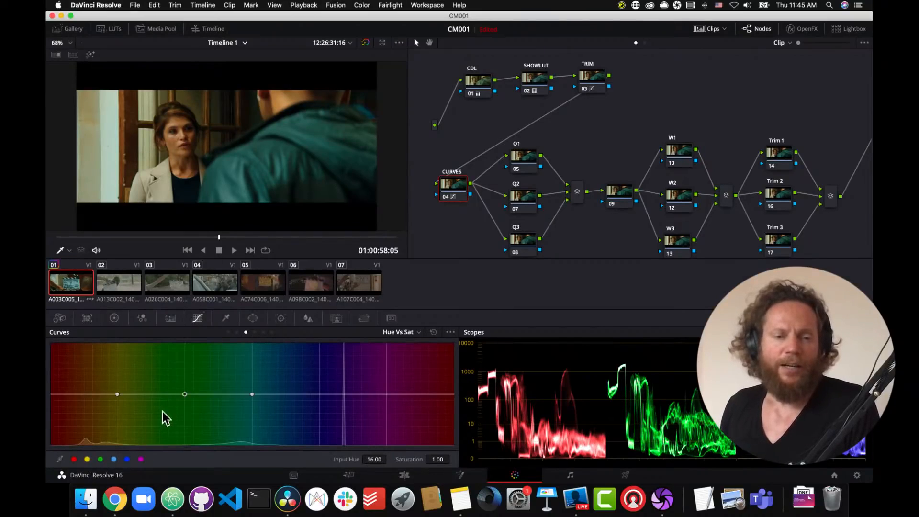
pyautogui.moveTo(183, 395); pyautogui.dragTo(185, 409)
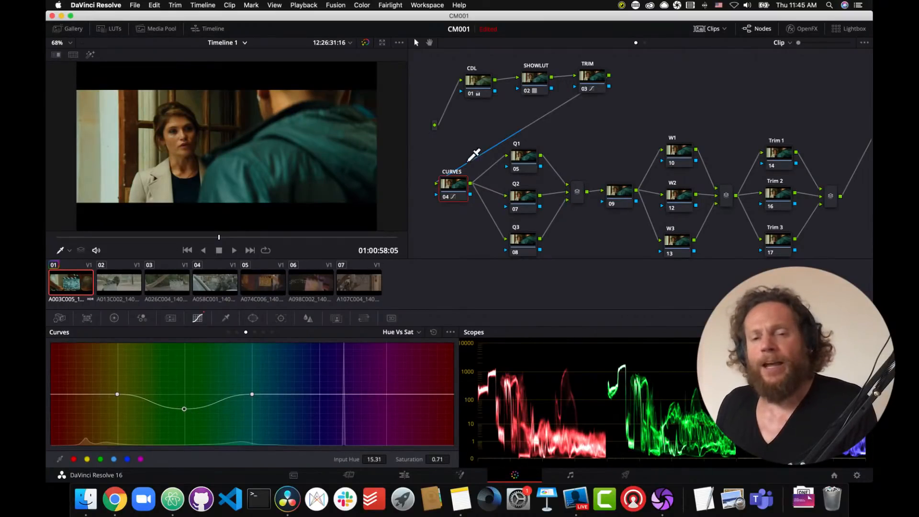
# Examine the parallel Q, W and Trim node groups, selecting Trim 1, Trim 2 and Trim 3 in turn.
pyautogui.scroll(-2, 581, 239)
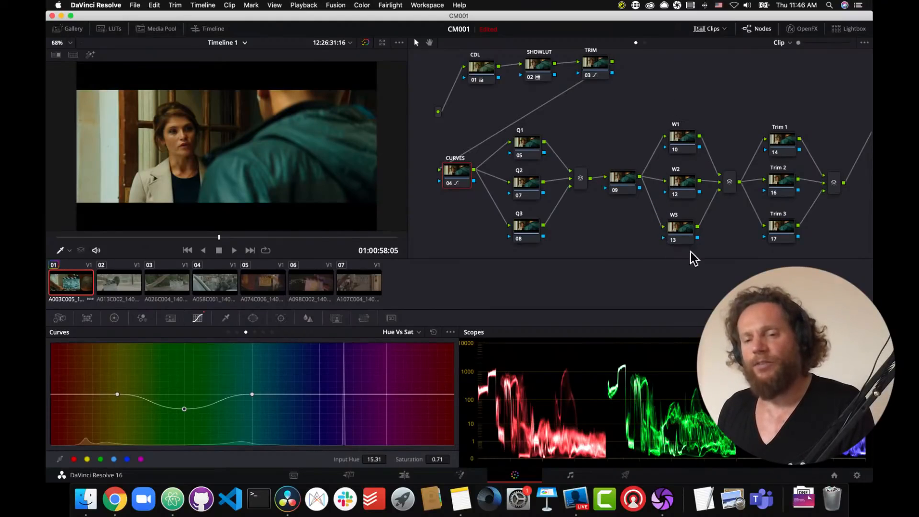
pyautogui.moveTo(716, 215); pyautogui.dragTo(688, 200)
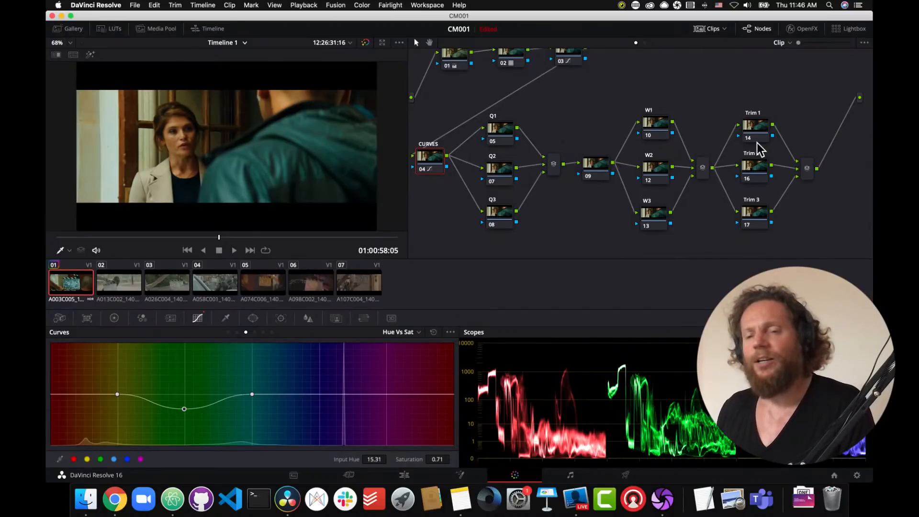
pyautogui.moveTo(762, 140); pyautogui.dragTo(759, 136)
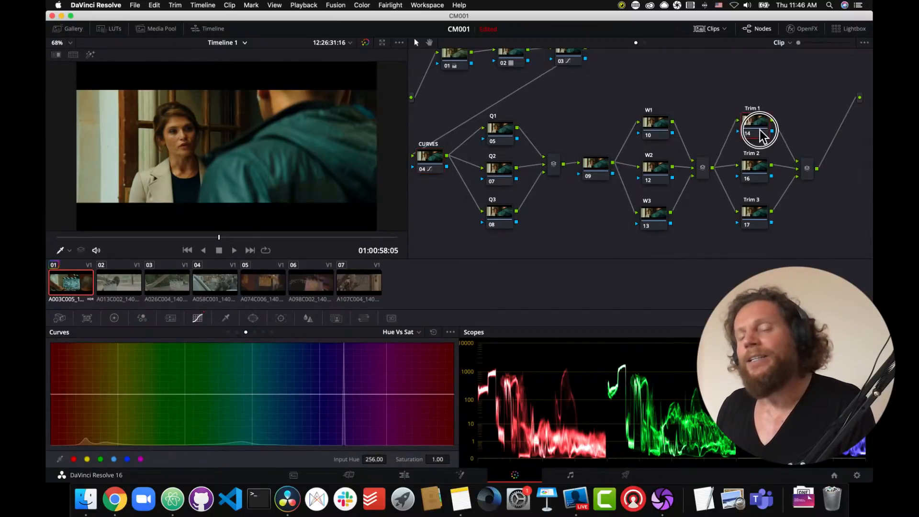
pyautogui.click(755, 170)
pyautogui.click(753, 222)
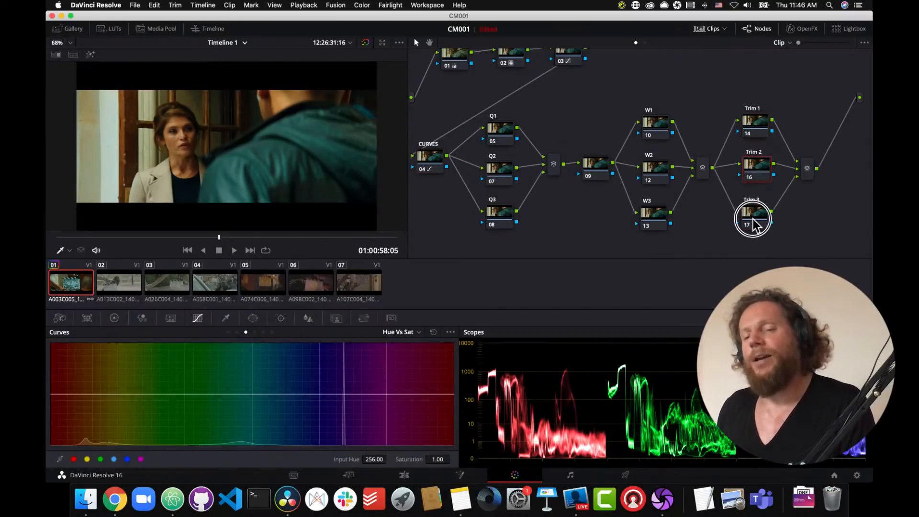
pyautogui.click(752, 135)
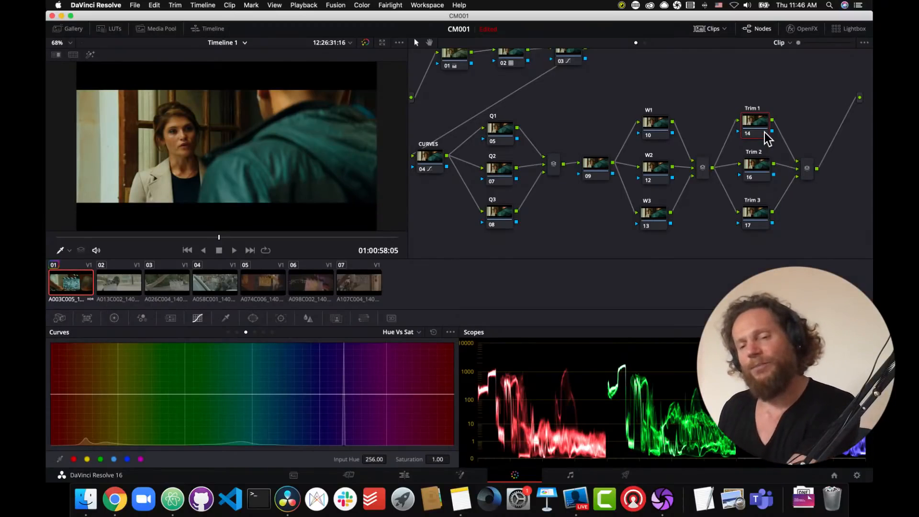
pyautogui.click(757, 212)
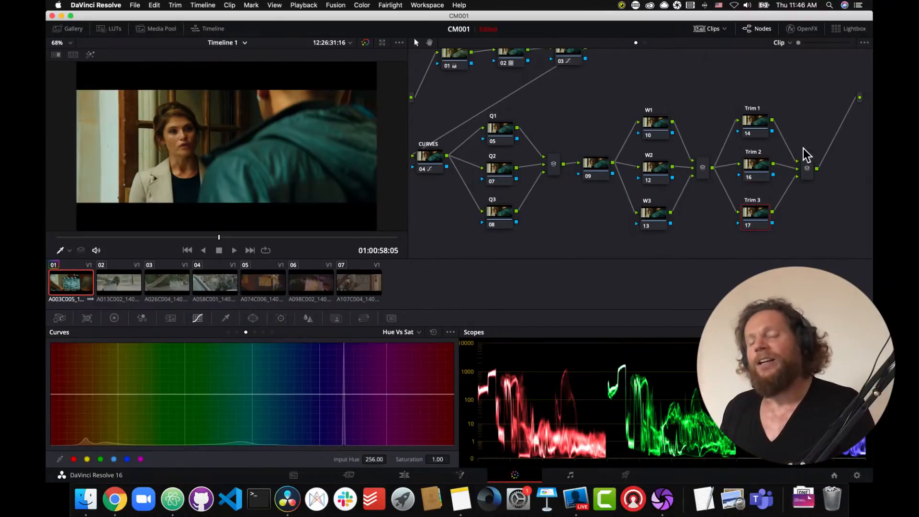
pyautogui.click(759, 125)
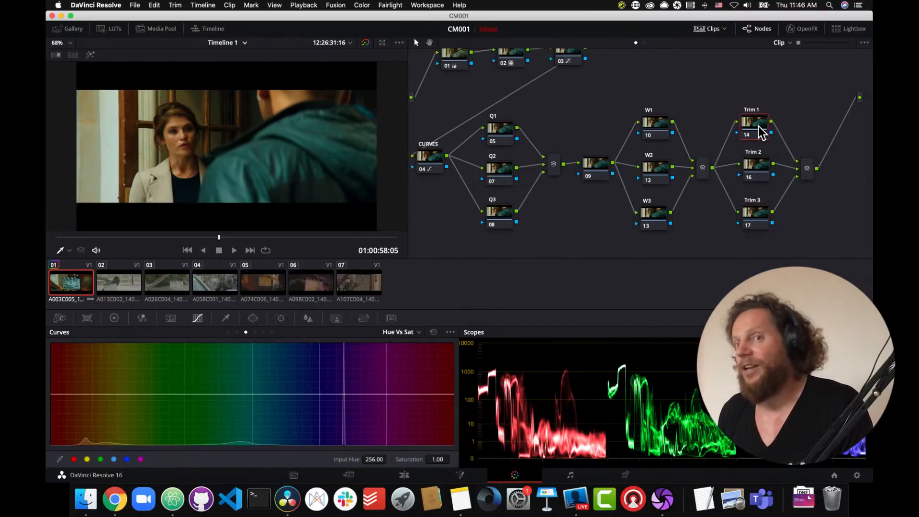
pyautogui.click(752, 179)
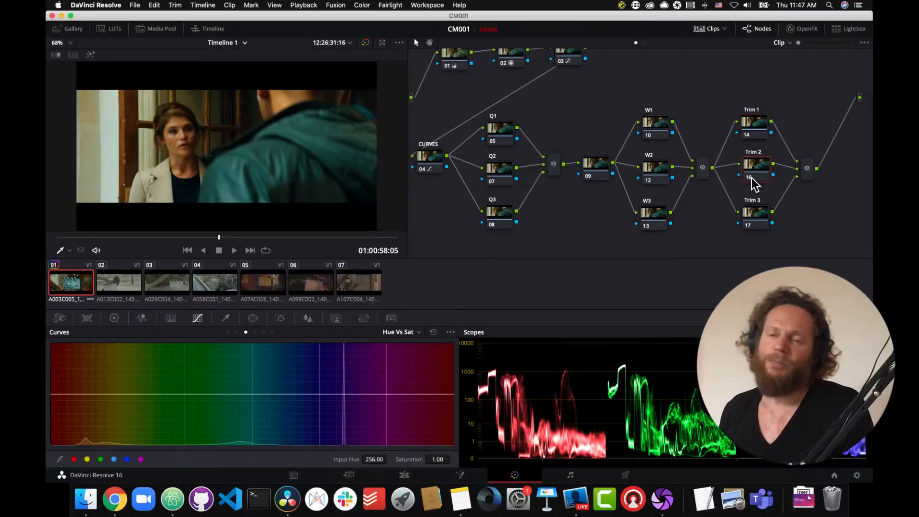
pyautogui.click(760, 228)
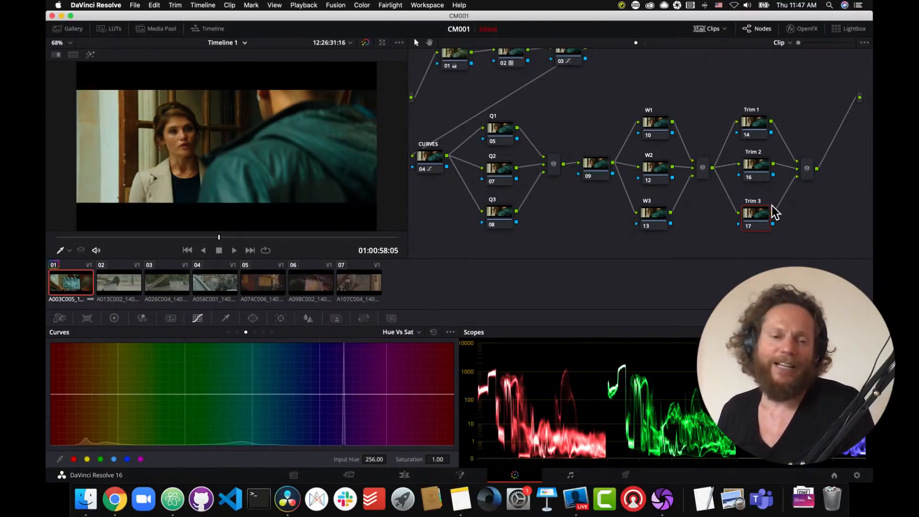
# Select clips 02 through 07 and copy the full grade of clip 01 onto them.
pyautogui.click(126, 291)
pyautogui.keyDown('shift'); pyautogui.click(361, 283); pyautogui.keyUp('shift')
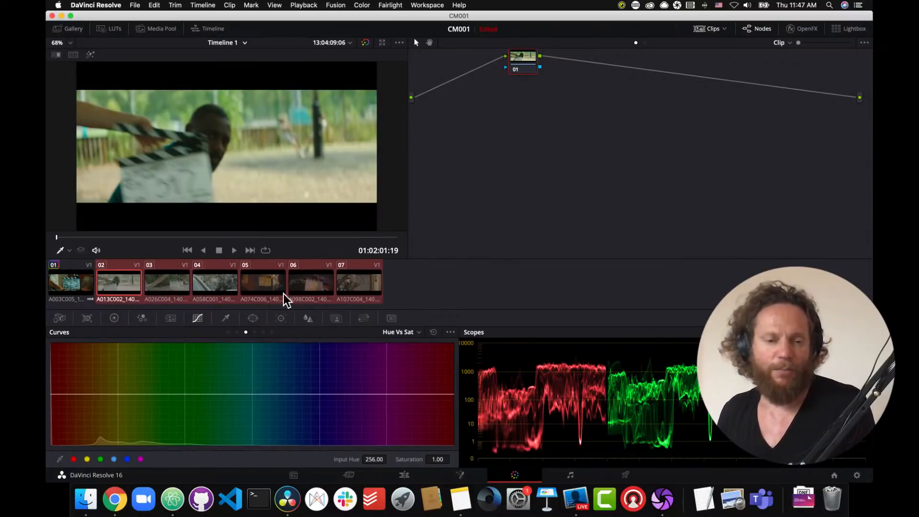
pyautogui.middleClick(72, 286)
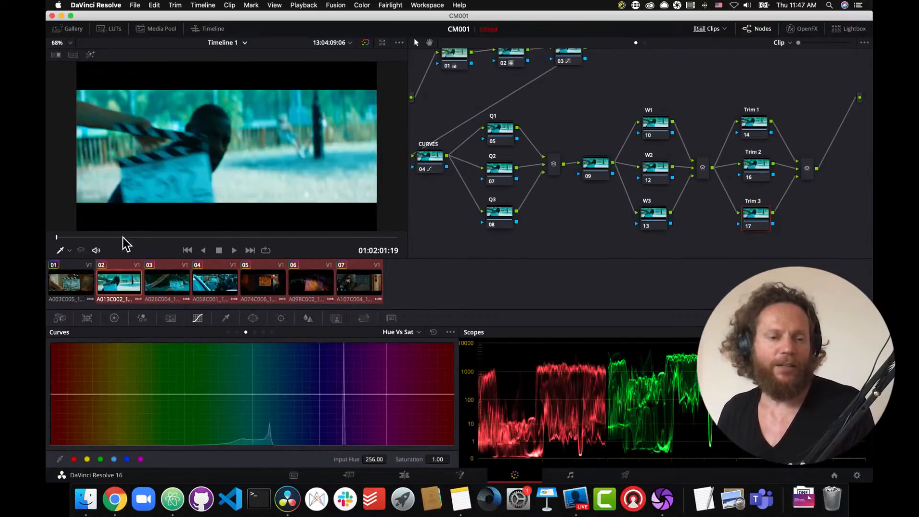
# At 01:02:24:16 in clip 02, warm the CDL node by setting all gamma channels to 0.02 and shifting the gain toward orange.
pyautogui.click(91, 239)
pyautogui.moveTo(90, 239); pyautogui.dragTo(108, 239)
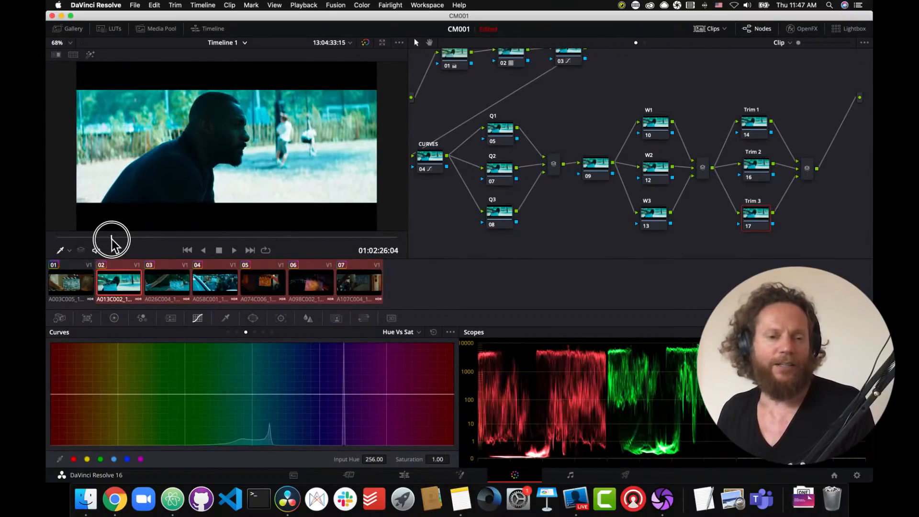
pyautogui.click(461, 60)
pyautogui.click(115, 319)
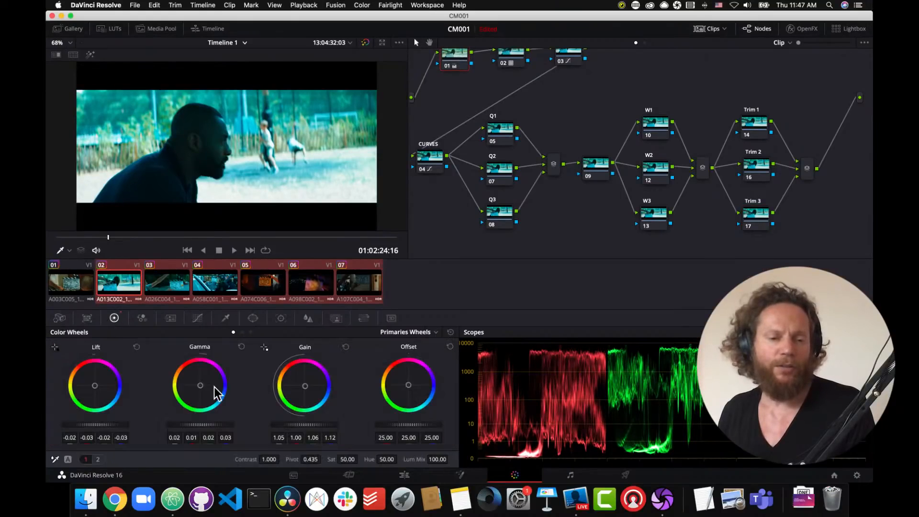
pyautogui.moveTo(203, 388); pyautogui.dragTo(194, 382)
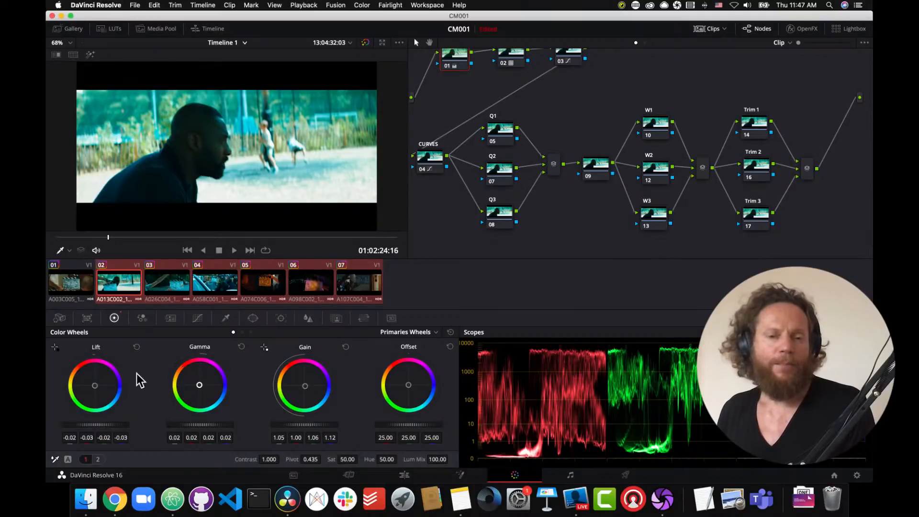
pyautogui.moveTo(305, 394); pyautogui.dragTo(300, 391)
# Copy clip 02's grade onto clip 03 and, at 01:05:31:03, nudge the Trim 3 node's master gamma and set its saturation to 46.20.
pyautogui.click(154, 293)
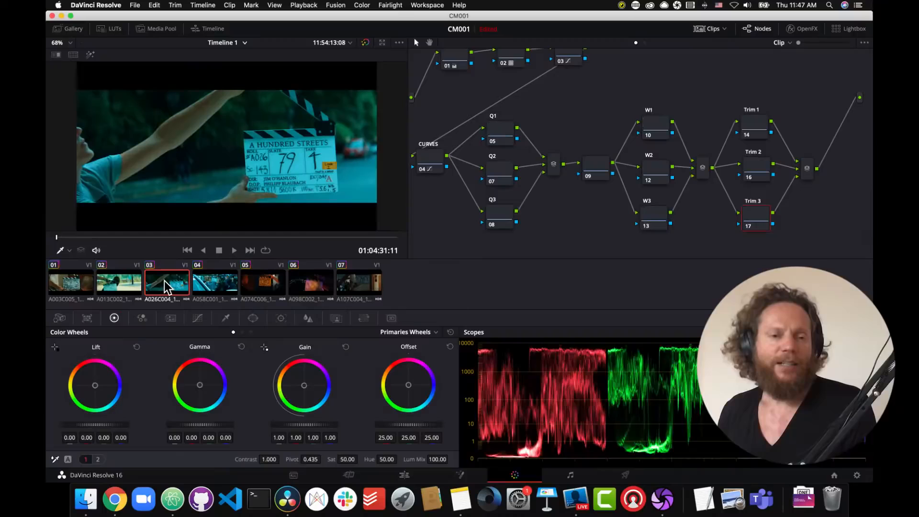
pyautogui.middleClick(123, 281)
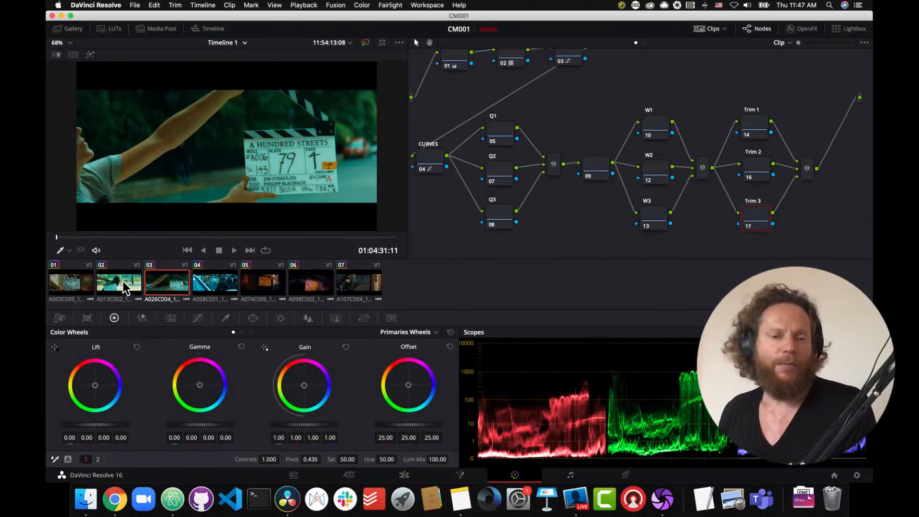
pyautogui.moveTo(174, 237); pyautogui.dragTo(183, 238)
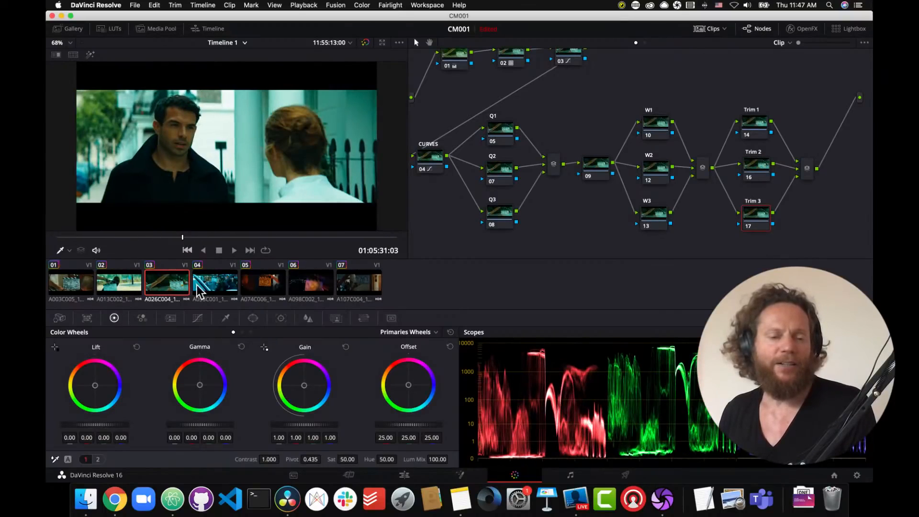
pyautogui.moveTo(195, 425); pyautogui.dragTo(203, 426)
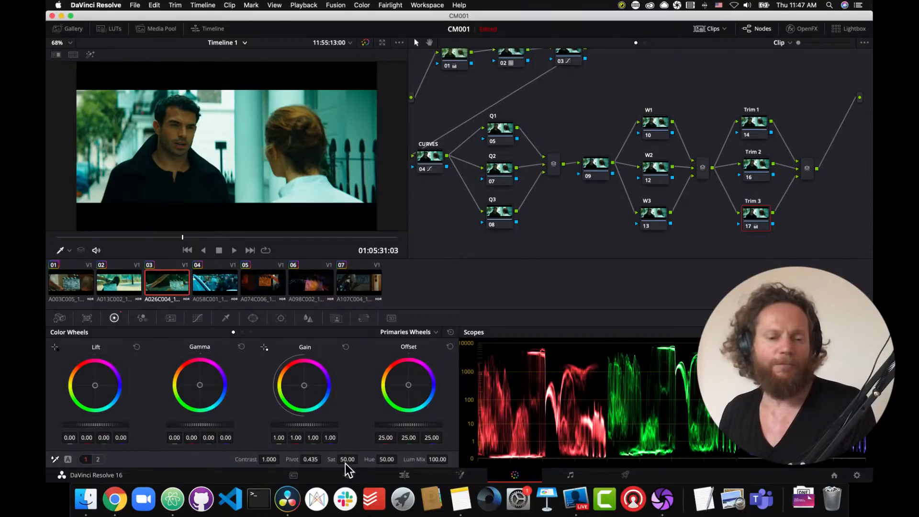
pyautogui.moveTo(346, 459); pyautogui.dragTo(341, 460)
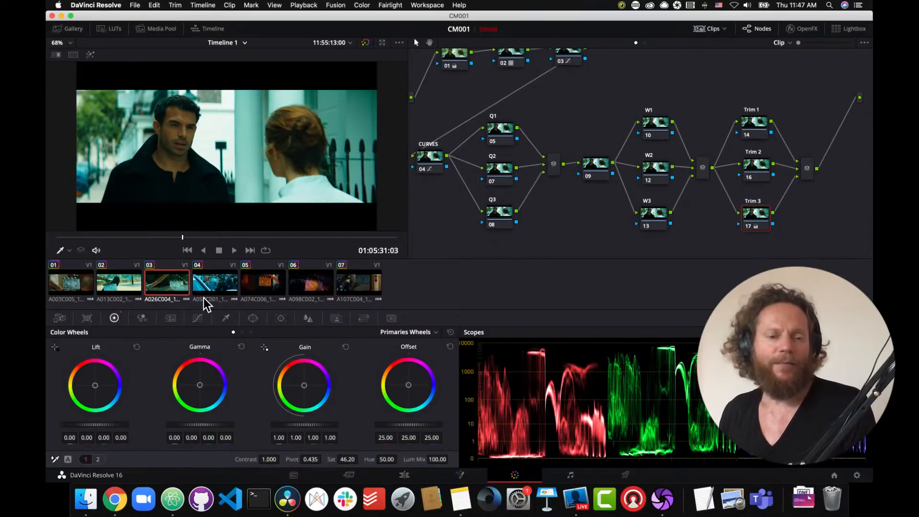
# At 01:08:27:17 in clip 04, set the CDL node's master gamma to 0.03 and its gain to red 1.04, green 1.05, blue 1.07.
pyautogui.click(220, 287)
pyautogui.moveTo(150, 238); pyautogui.dragTo(169, 237)
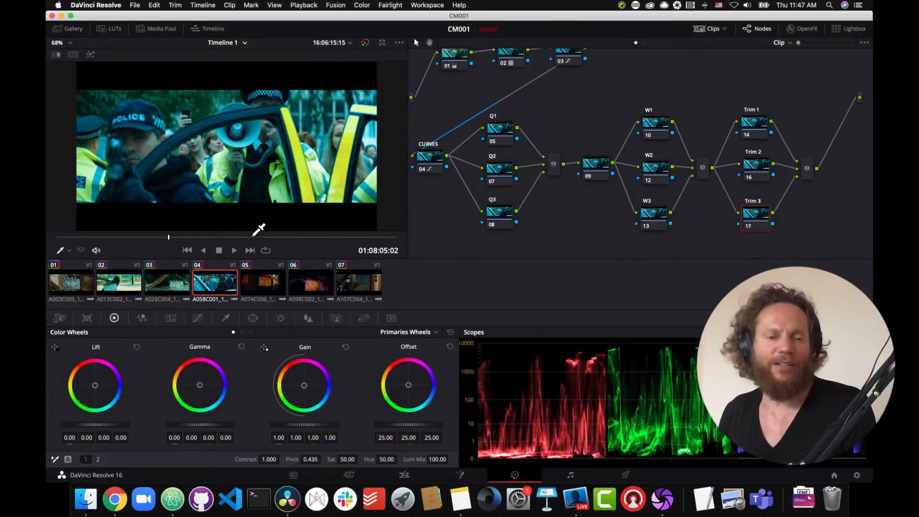
pyautogui.moveTo(222, 237); pyautogui.dragTo(217, 238)
pyautogui.click(453, 60)
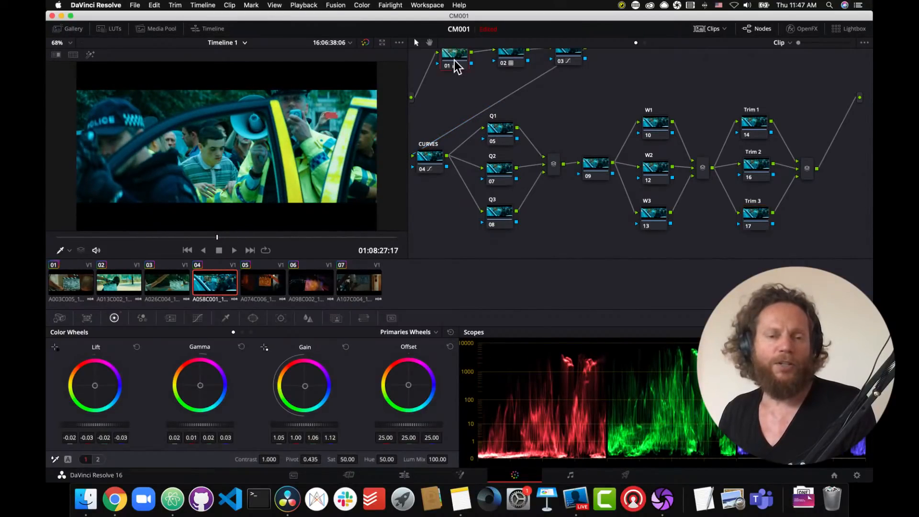
pyautogui.moveTo(177, 426); pyautogui.dragTo(201, 428)
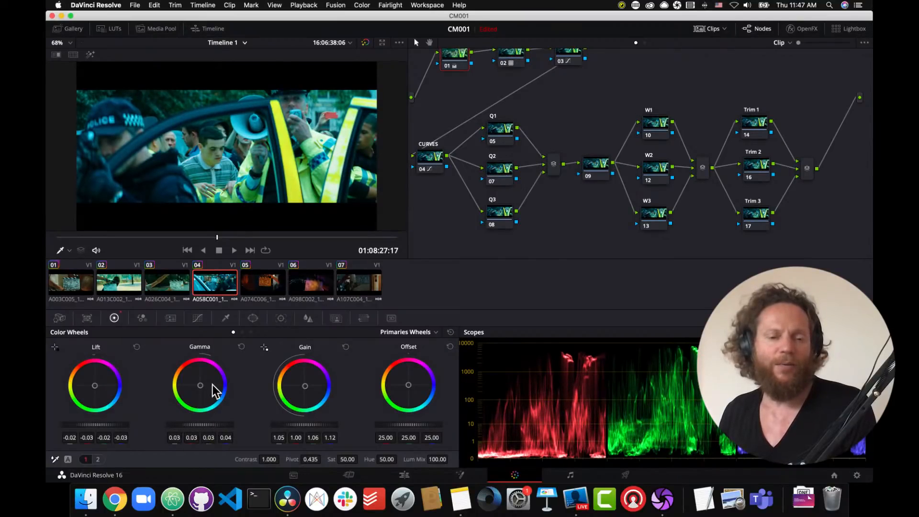
pyautogui.moveTo(304, 386); pyautogui.dragTo(305, 386)
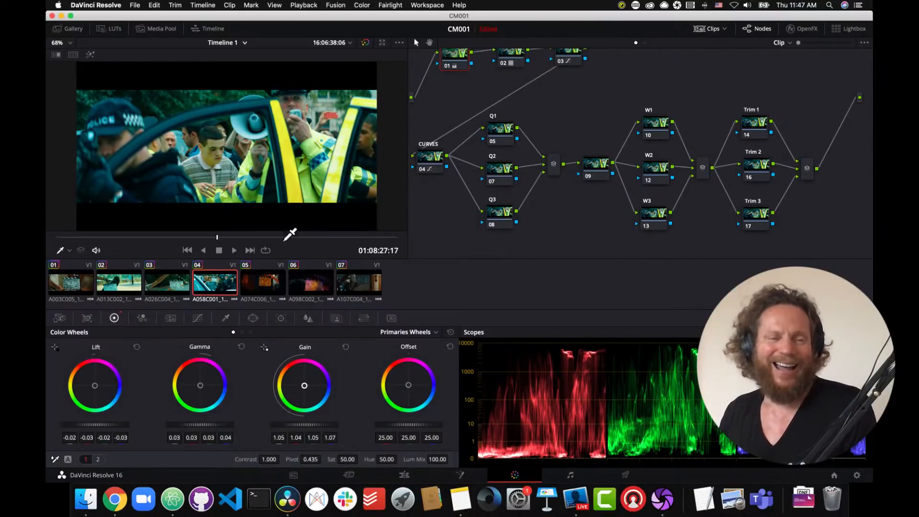
pyautogui.moveTo(219, 235); pyautogui.dragTo(237, 237)
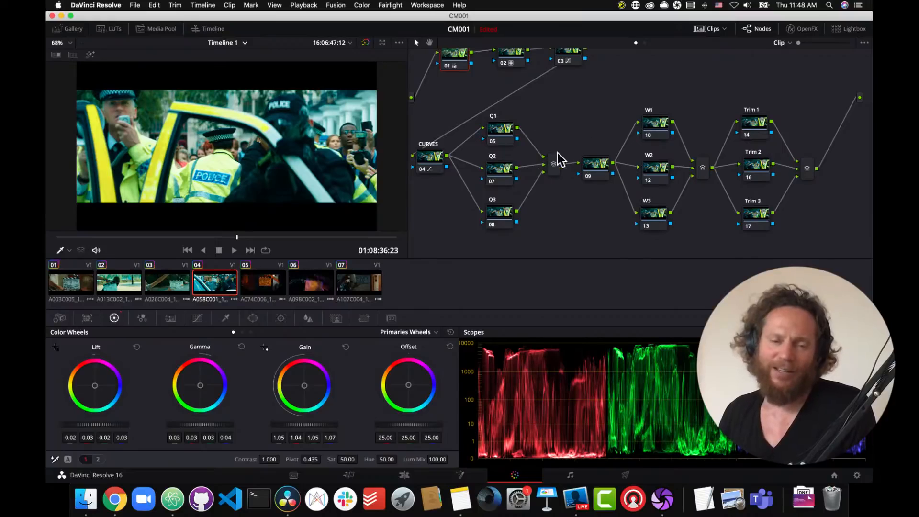
# Move clip 05 to 01:10:30:16 and raise the CDL node's master gamma slightly, bringing red gamma to 0.02.
pyautogui.click(265, 290)
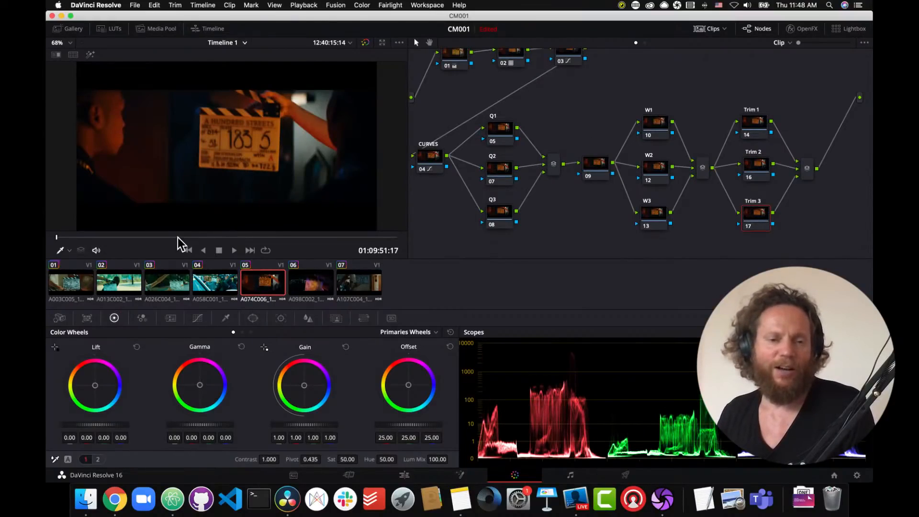
pyautogui.moveTo(181, 238); pyautogui.dragTo(227, 237)
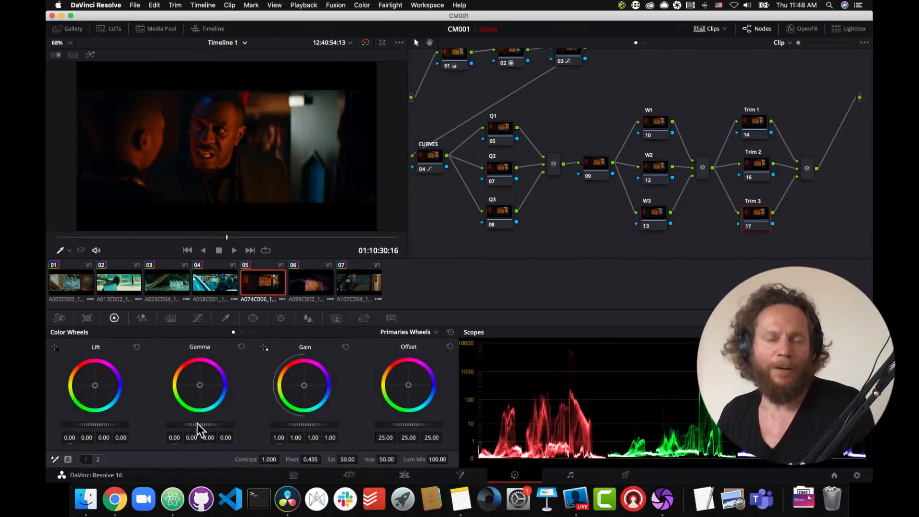
pyautogui.click(461, 58)
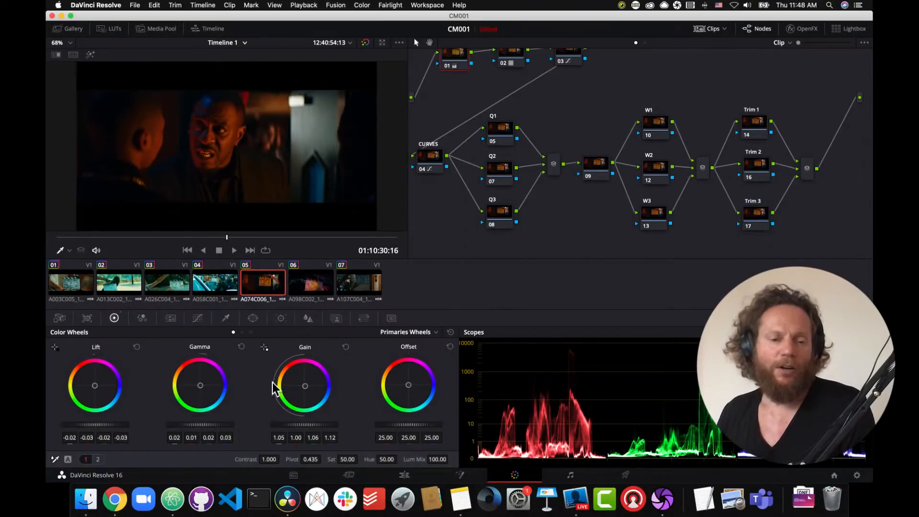
pyautogui.moveTo(200, 430); pyautogui.dragTo(204, 430)
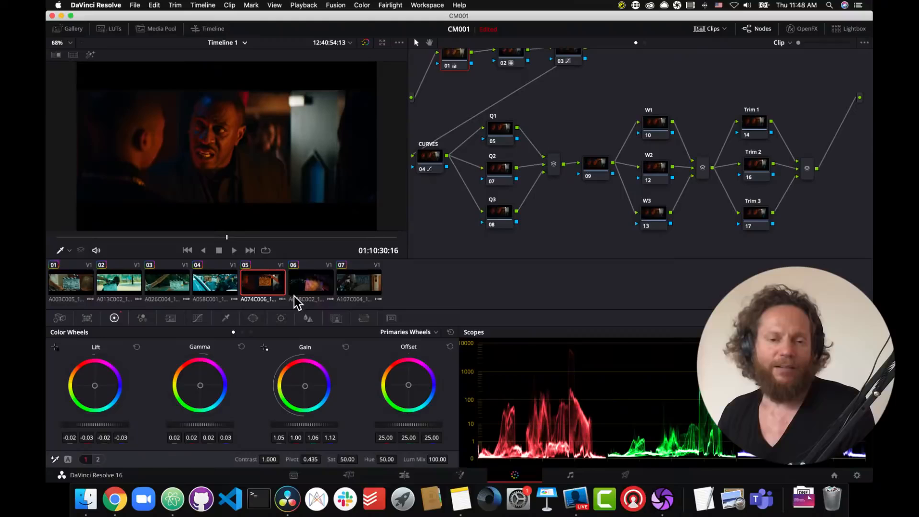
# Check the copied grade on clips 06 and 07, and open the Deliver page.
pyautogui.click(307, 287)
pyautogui.click(353, 291)
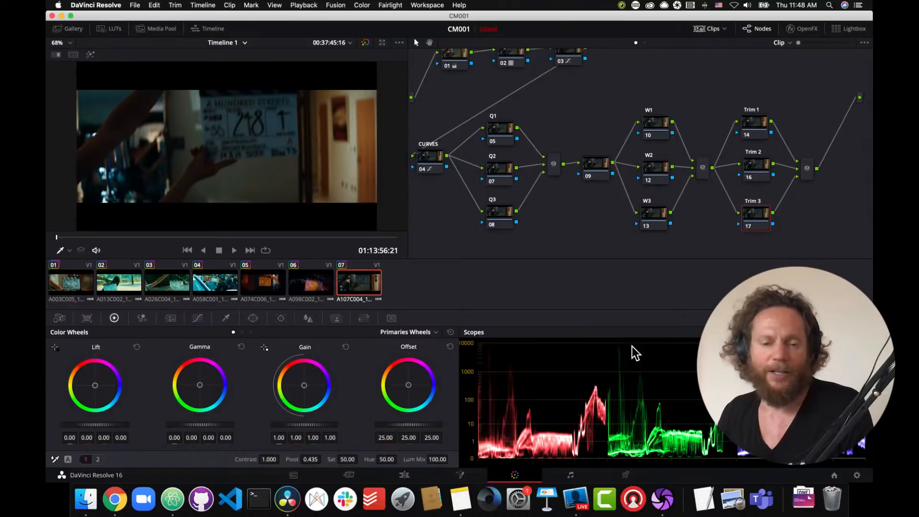
pyautogui.click(626, 476)
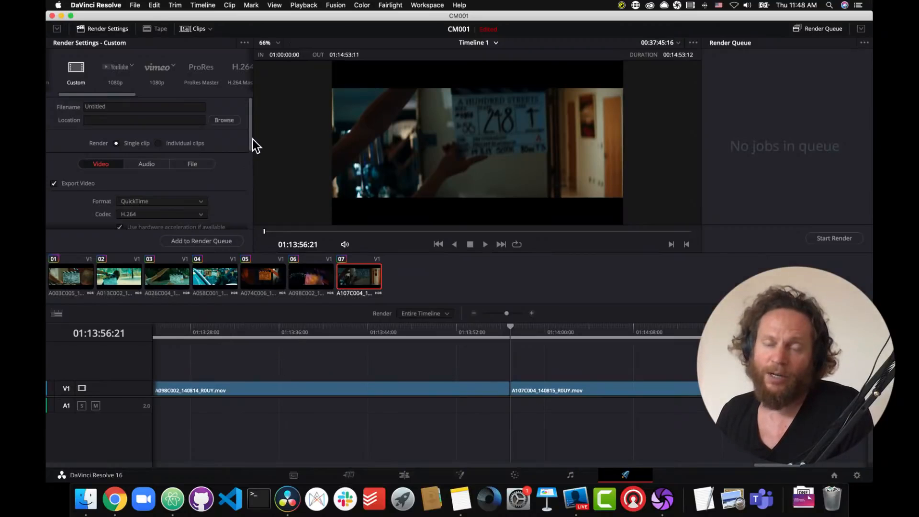
# Set the QuickTime render's codec to Apple ProRes and its type to Apple ProRes 4444 XQ.
pyautogui.moveTo(252, 139); pyautogui.dragTo(249, 158)
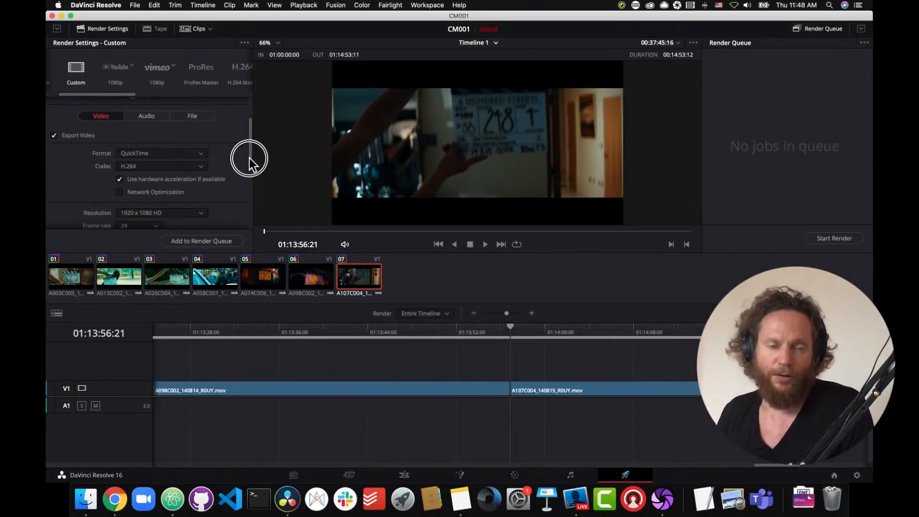
pyautogui.click(202, 168)
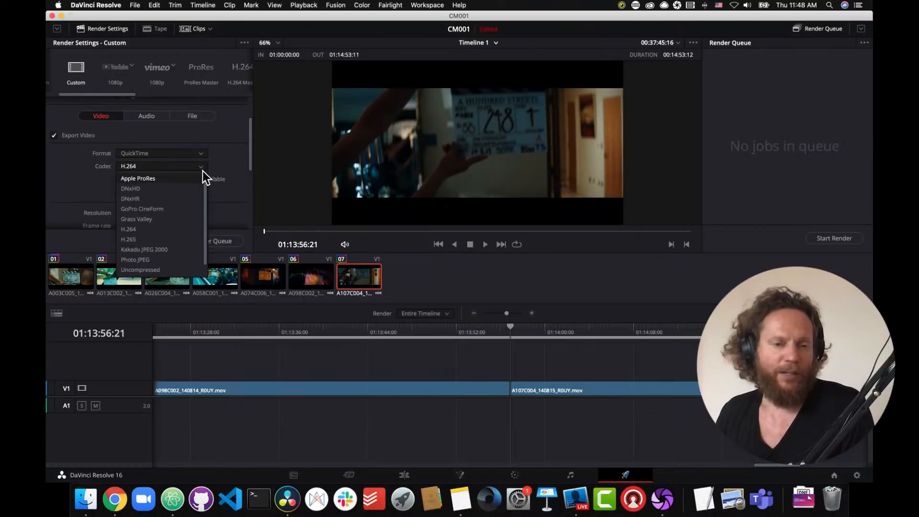
pyautogui.click(185, 179)
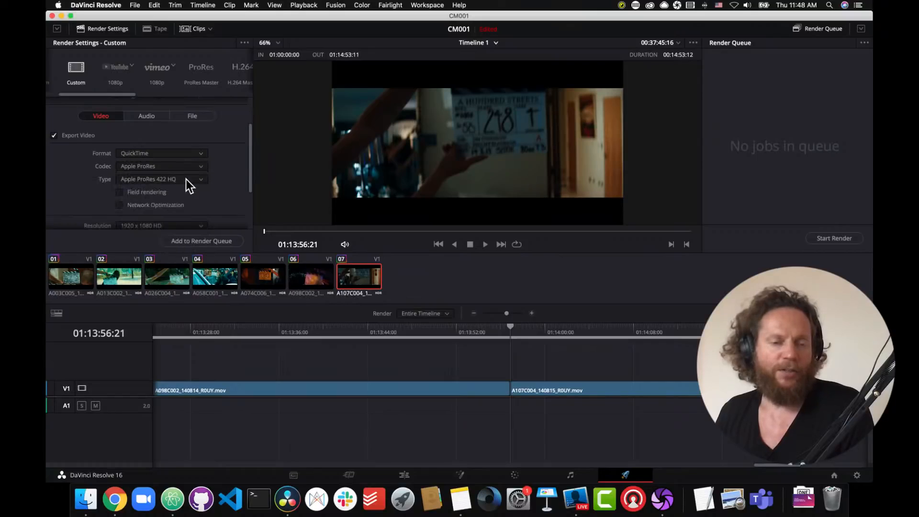
pyautogui.moveTo(250, 159); pyautogui.dragTo(246, 170)
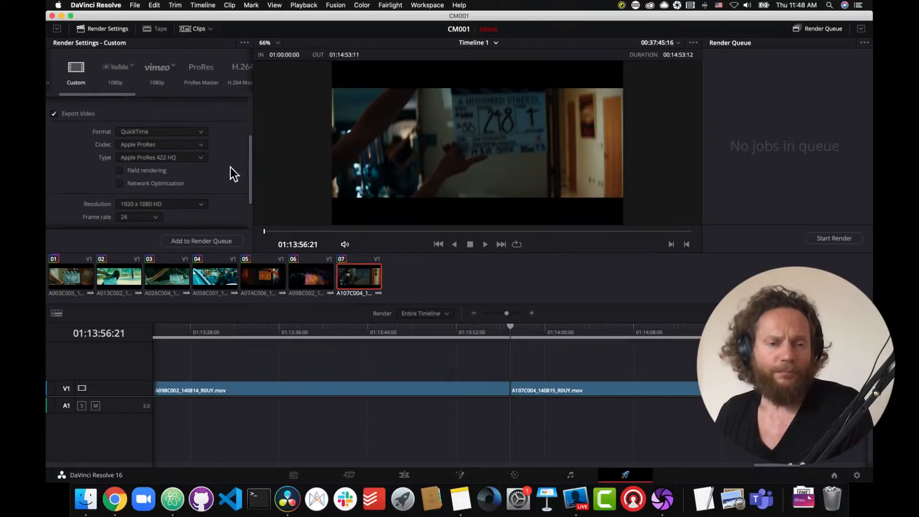
pyautogui.click(202, 157)
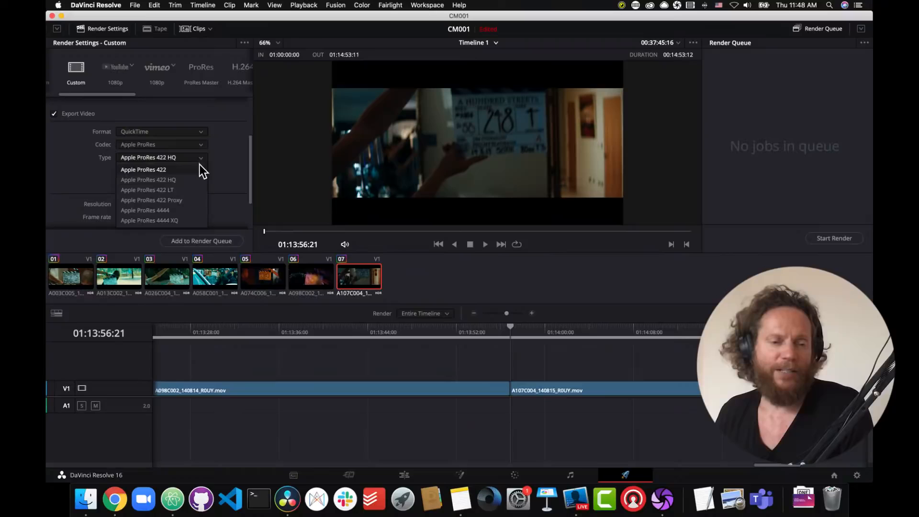
pyautogui.click(179, 219)
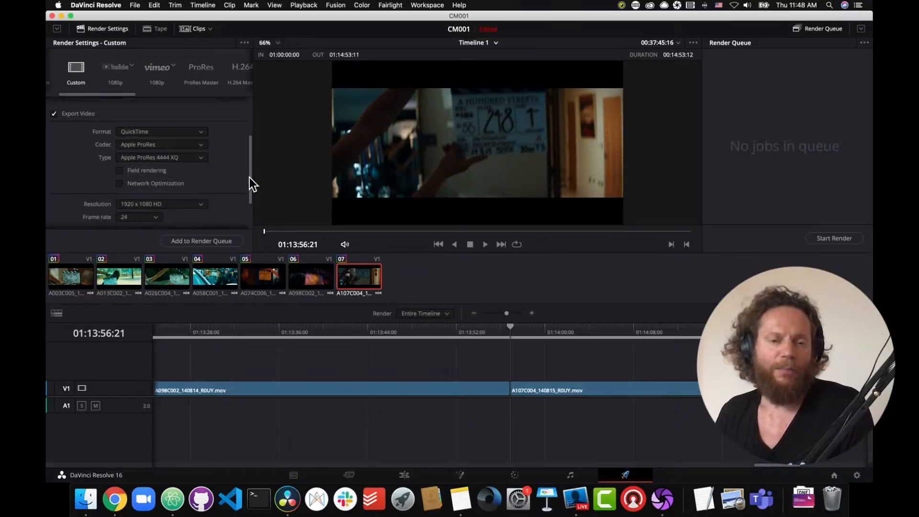
# Expand the advanced render settings to reach the color space and gamma tag options.
pyautogui.scroll(-3, 249, 178)
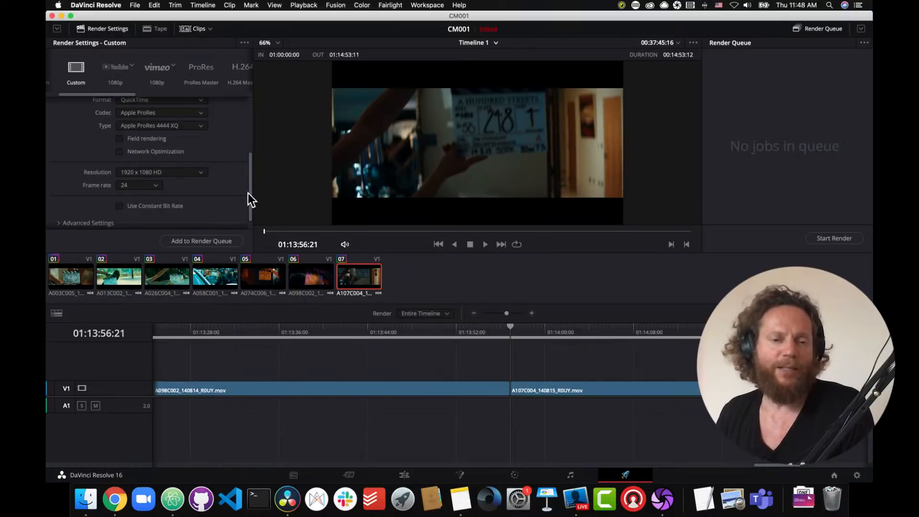
pyautogui.scroll(-2, 251, 194)
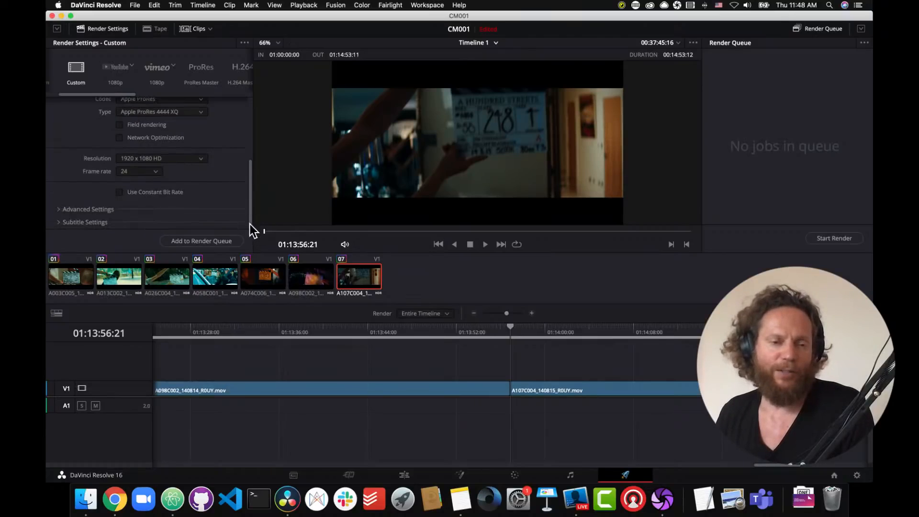
pyautogui.click(58, 211)
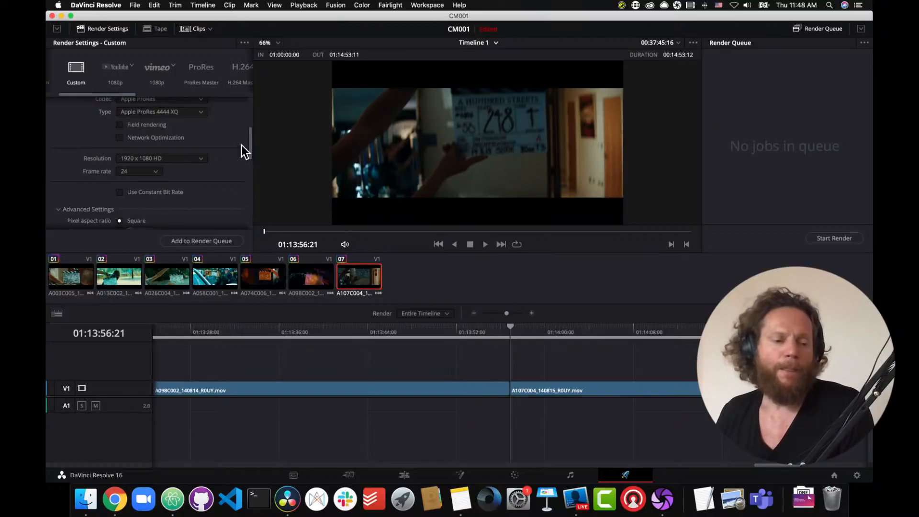
pyautogui.moveTo(252, 142); pyautogui.dragTo(247, 172)
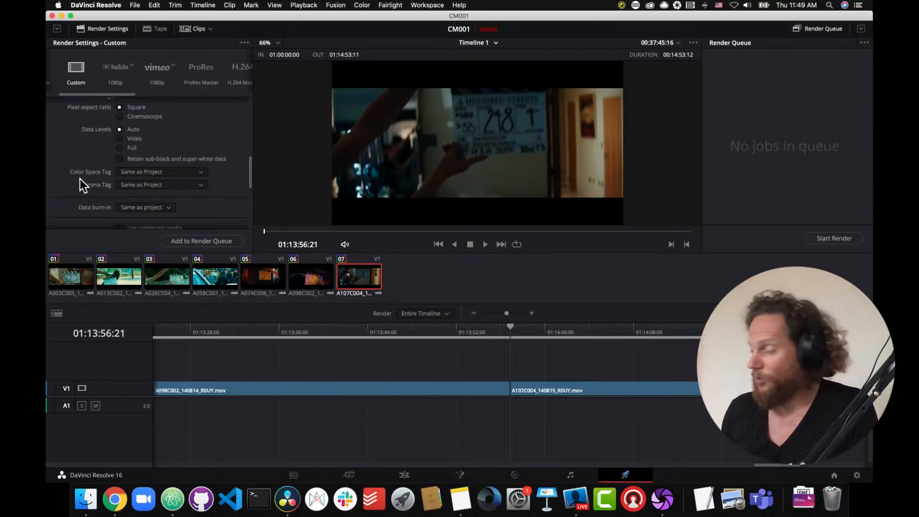
# Set the render's color space tag to Rec.709 and its gamma tag to Gamma 2.4.
pyautogui.click(196, 173)
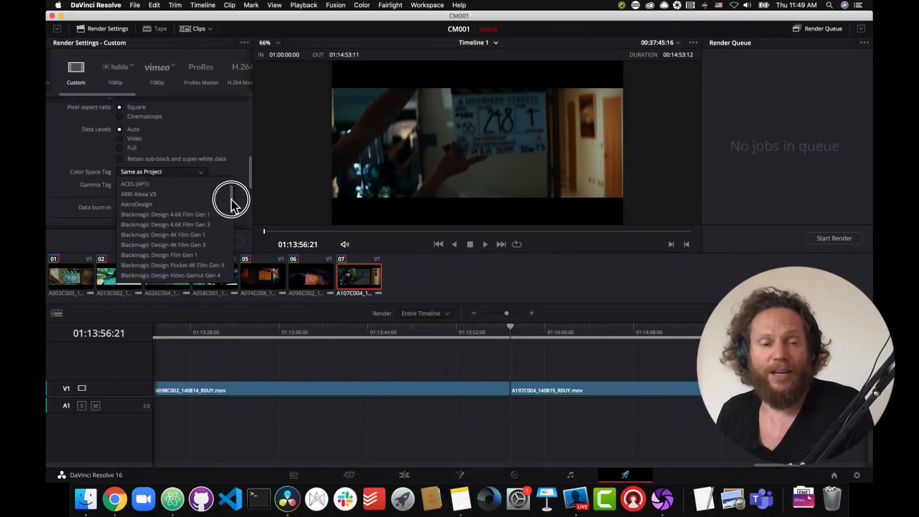
pyautogui.moveTo(232, 200); pyautogui.dragTo(231, 257)
pyautogui.click(135, 206)
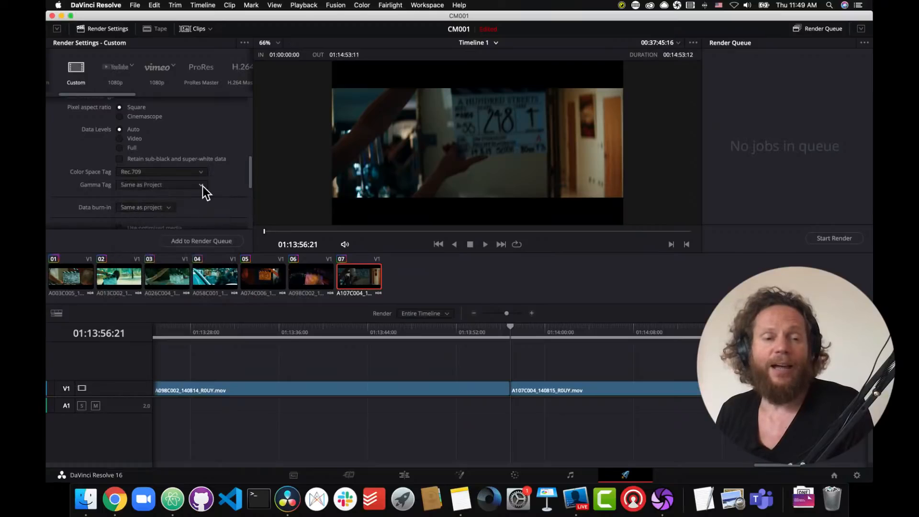
pyautogui.click(201, 185)
pyautogui.moveTo(234, 201); pyautogui.dragTo(228, 242)
pyautogui.click(159, 236)
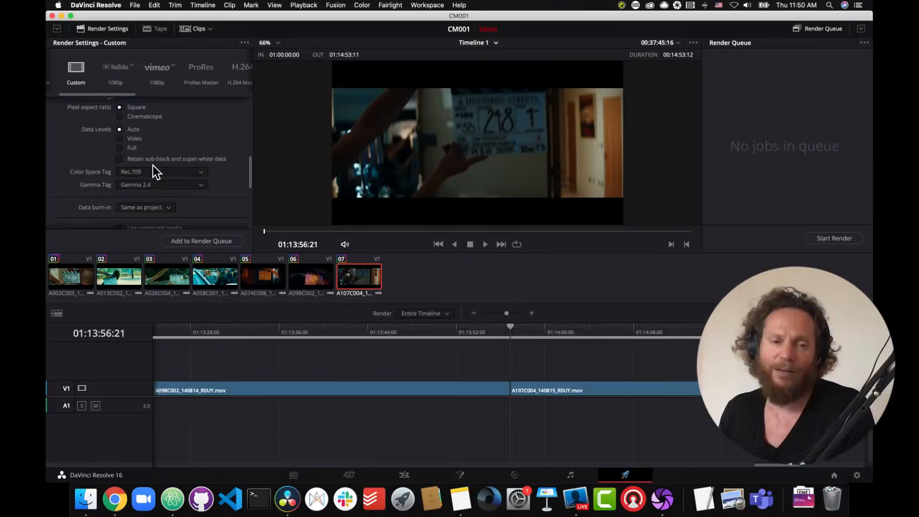
# Set the render's color space tag to Rec.2020 and its gamma tag to Rec.2100 ST2084.
pyautogui.click(200, 172)
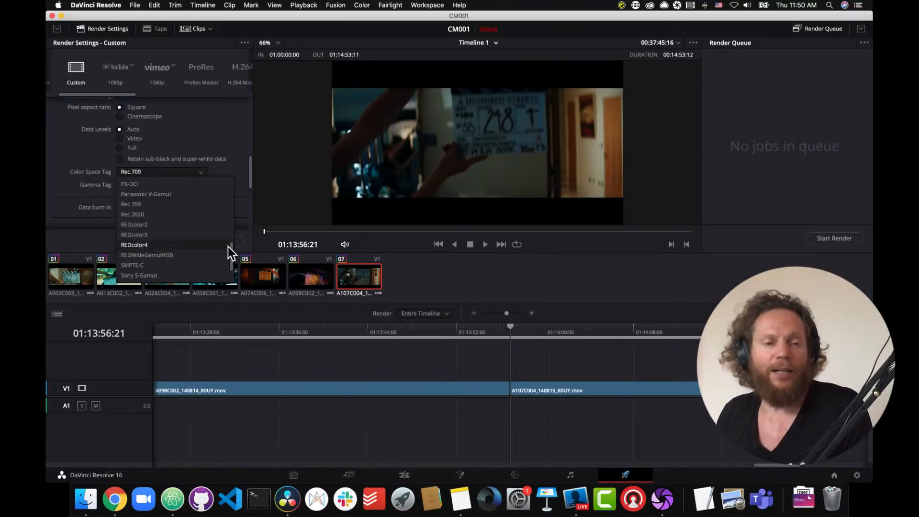
pyautogui.click(155, 214)
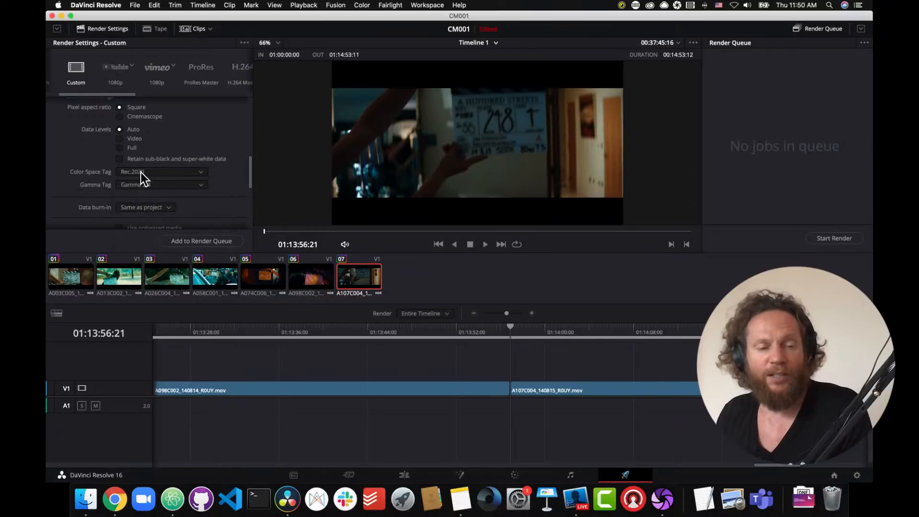
pyautogui.click(198, 185)
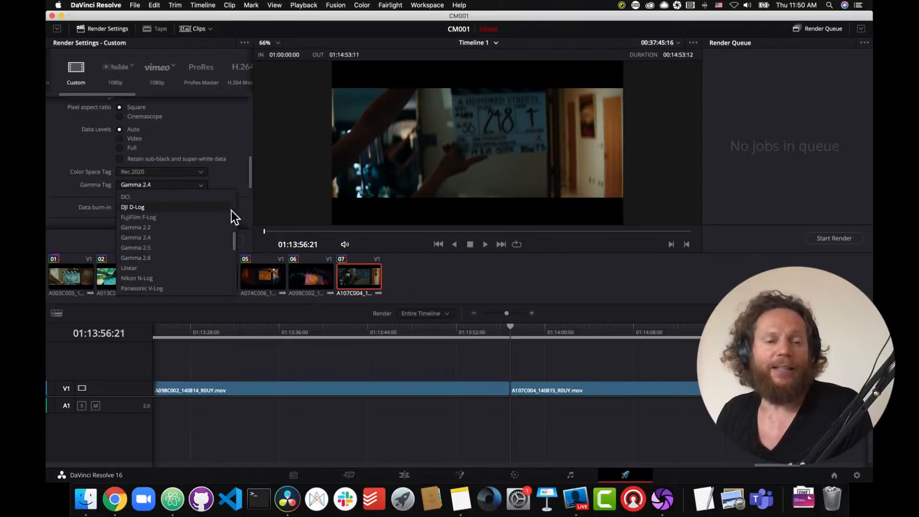
pyautogui.scroll(-5, 210, 275)
pyautogui.scroll(-4, 208, 276)
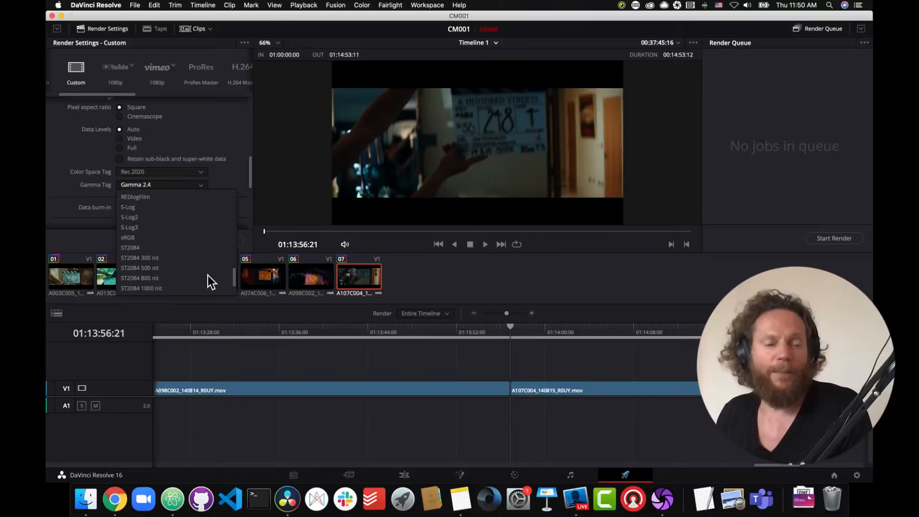
pyautogui.scroll(4, 208, 275)
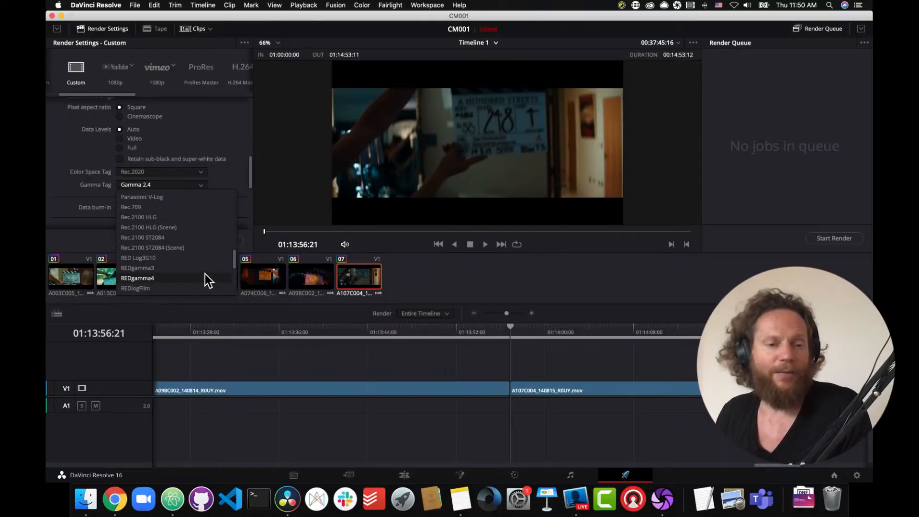
pyautogui.click(158, 239)
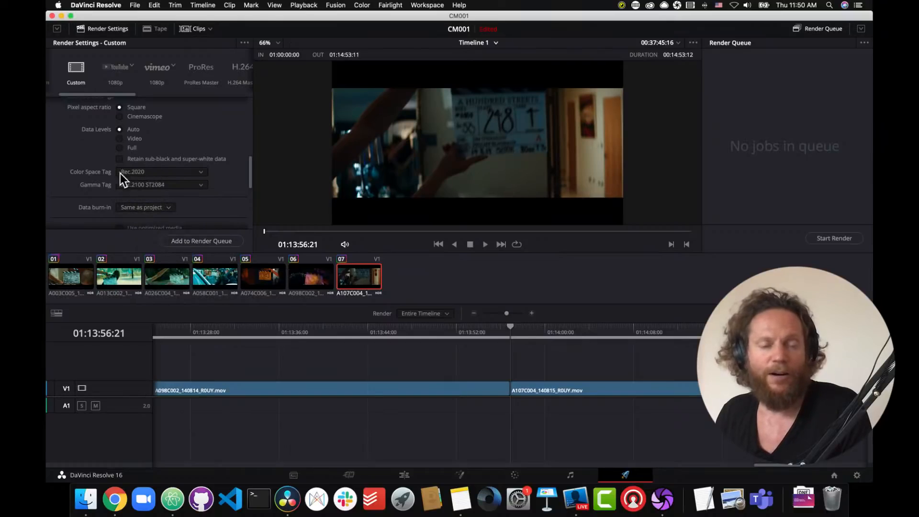